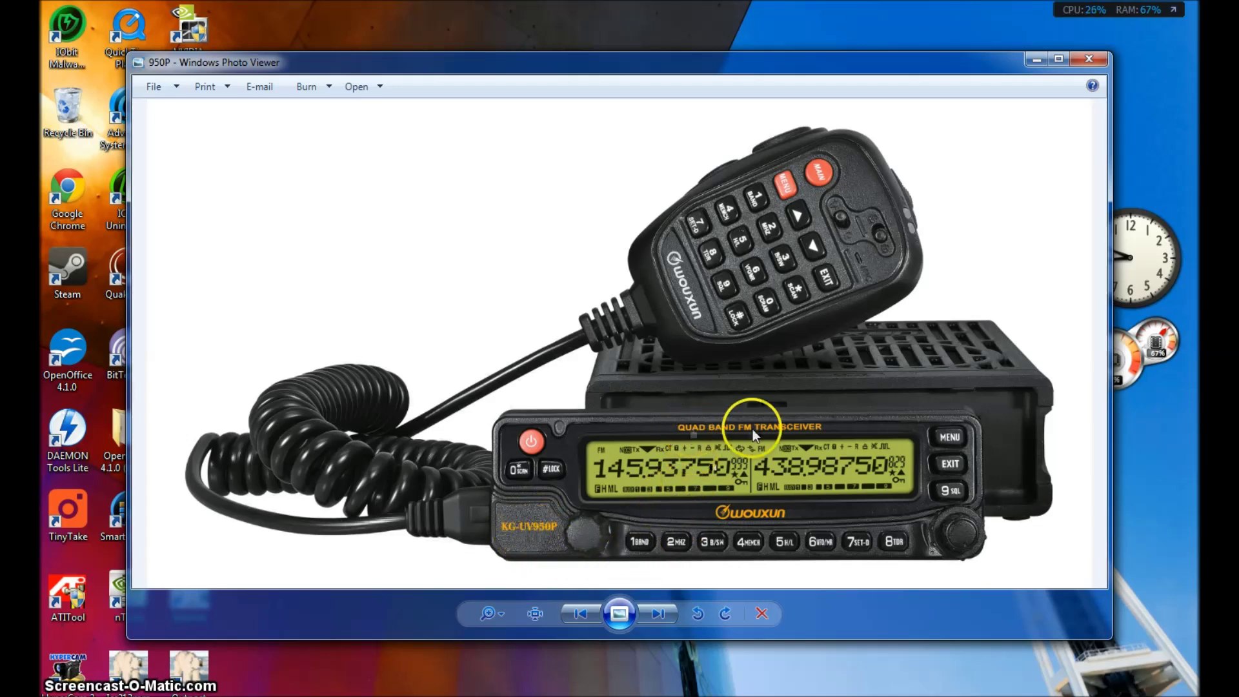
Minimise the radio photo and open the Wouxun KG-UV950p folder inside the desktop Downloads folder.
click(1034, 59)
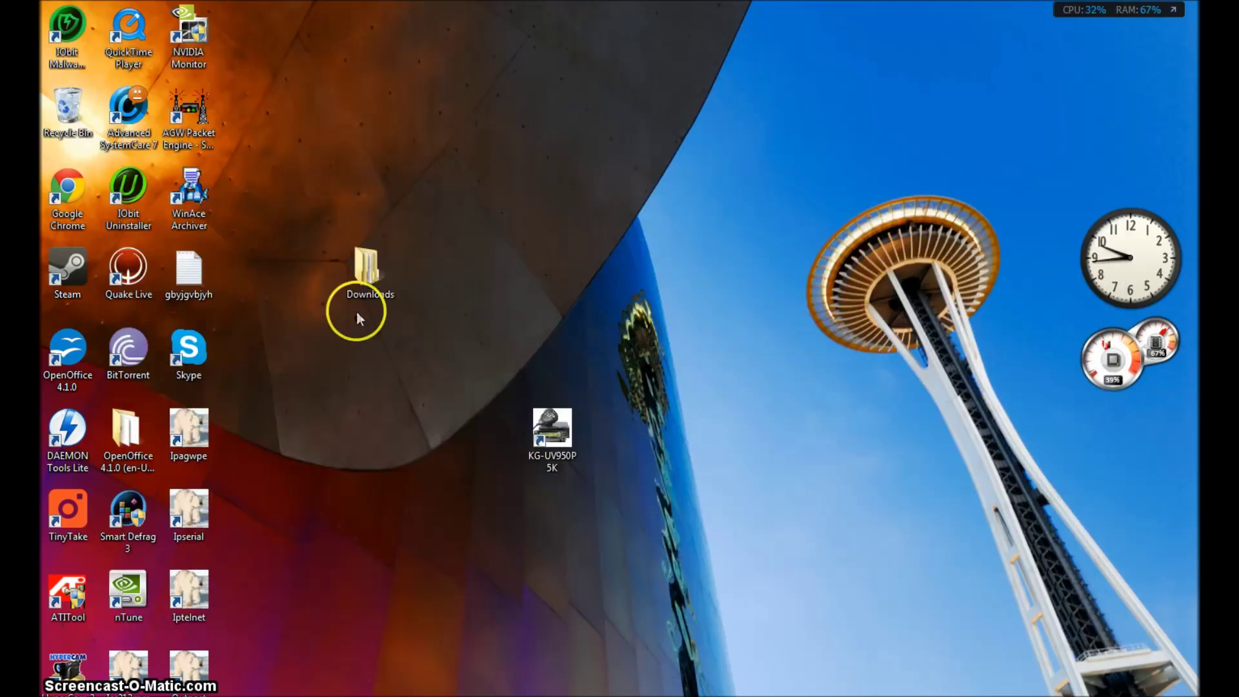
double_click(374, 273)
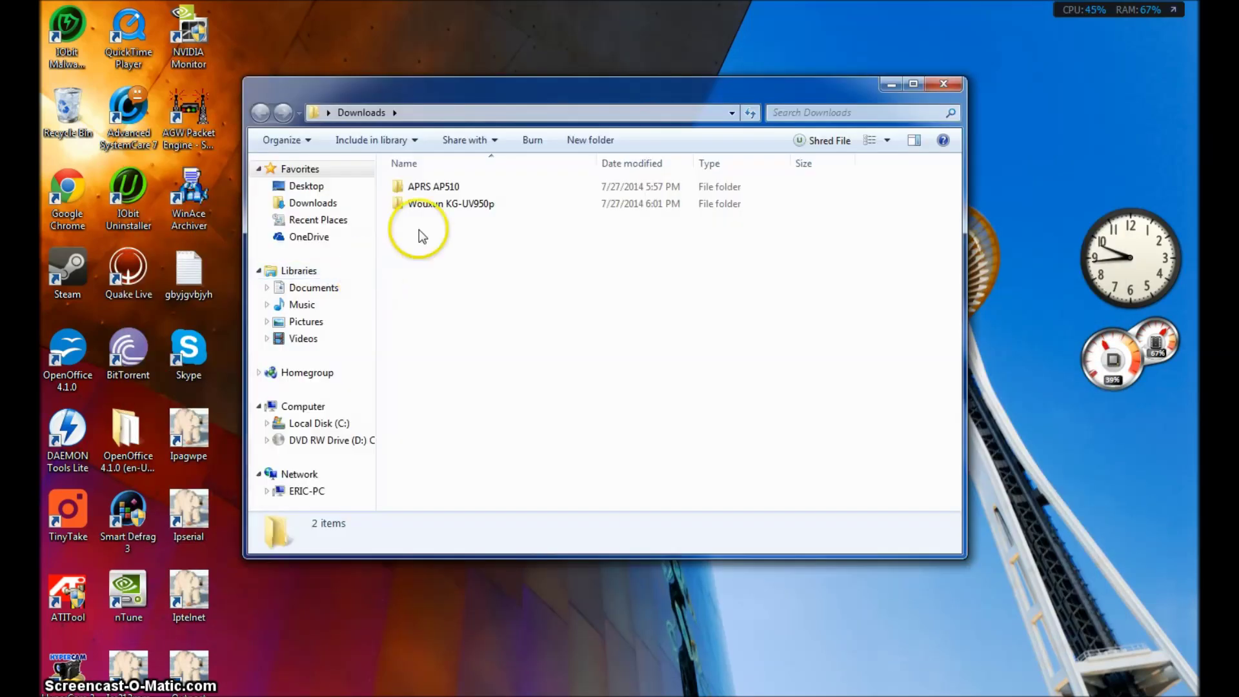
double_click(450, 204)
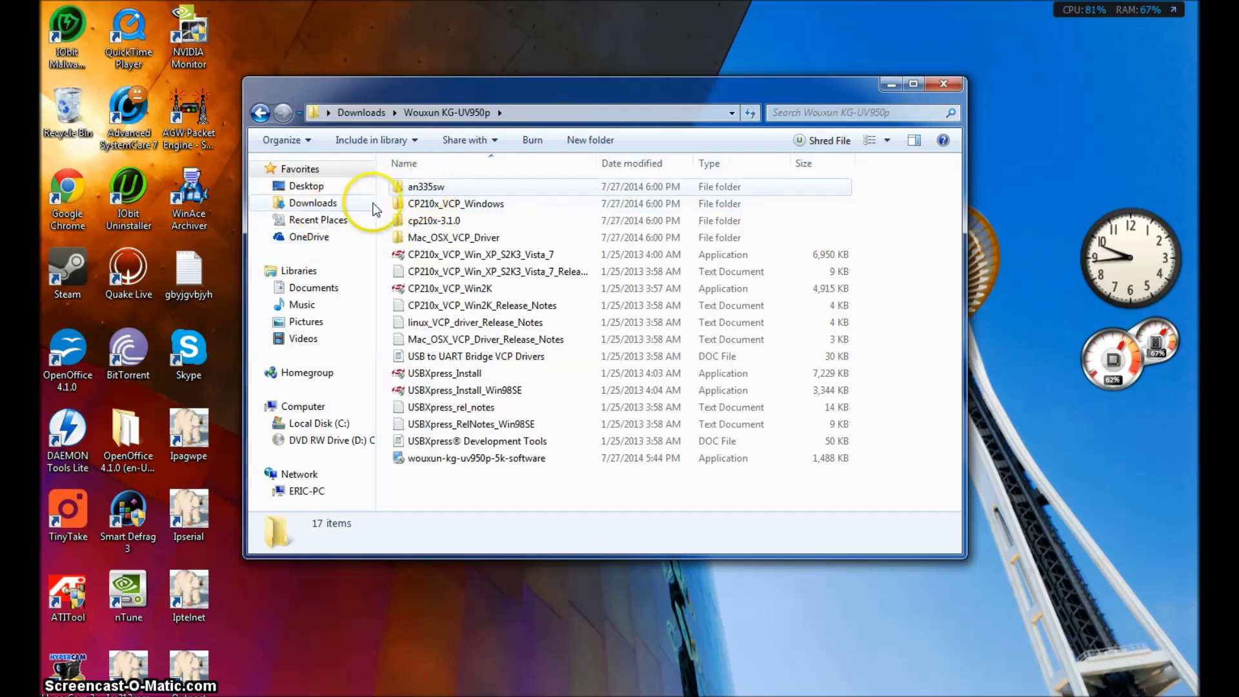
Examine the downloaded files, including the wouxun-kg-uv950p-5k-software installer and the Windows and Mac driver folders.
click(413, 187)
shift+click(447, 456)
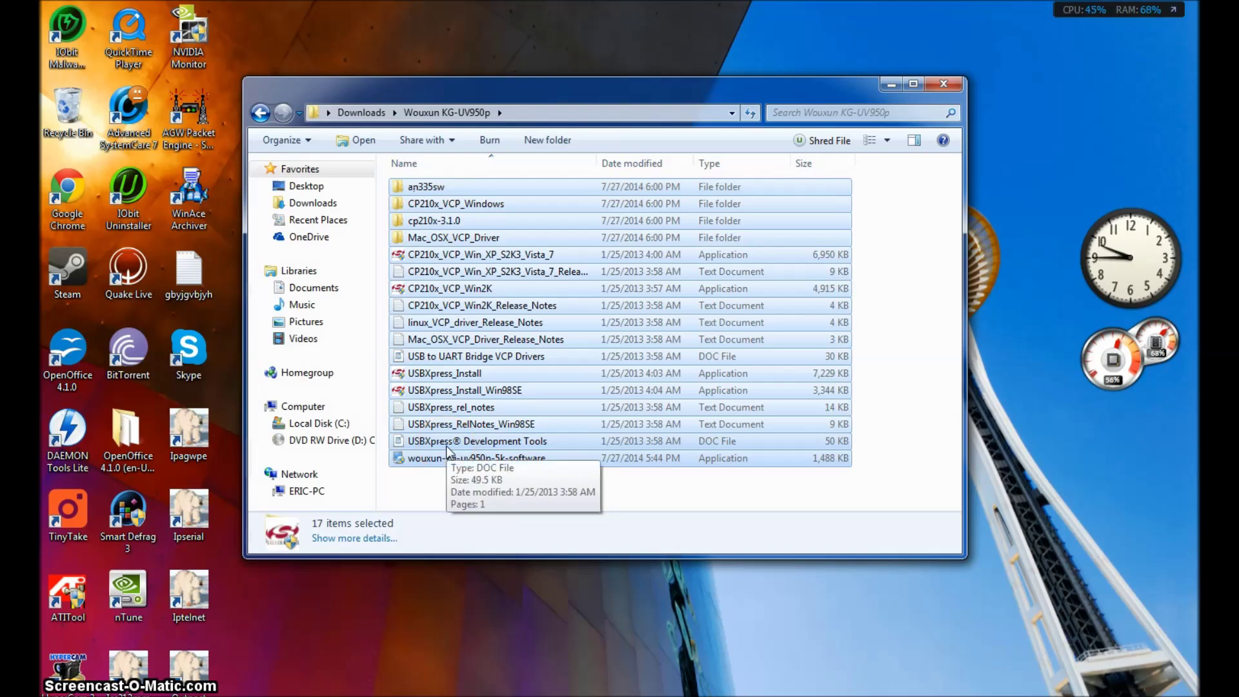
click(446, 458)
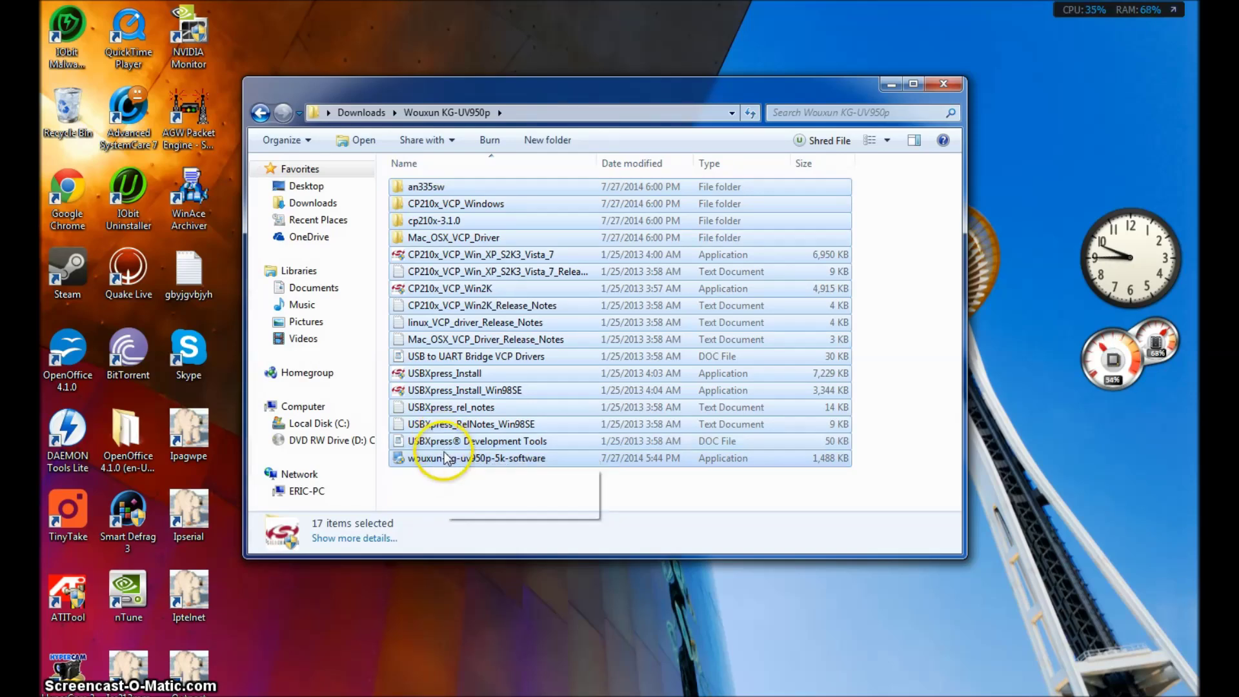
click(687, 484)
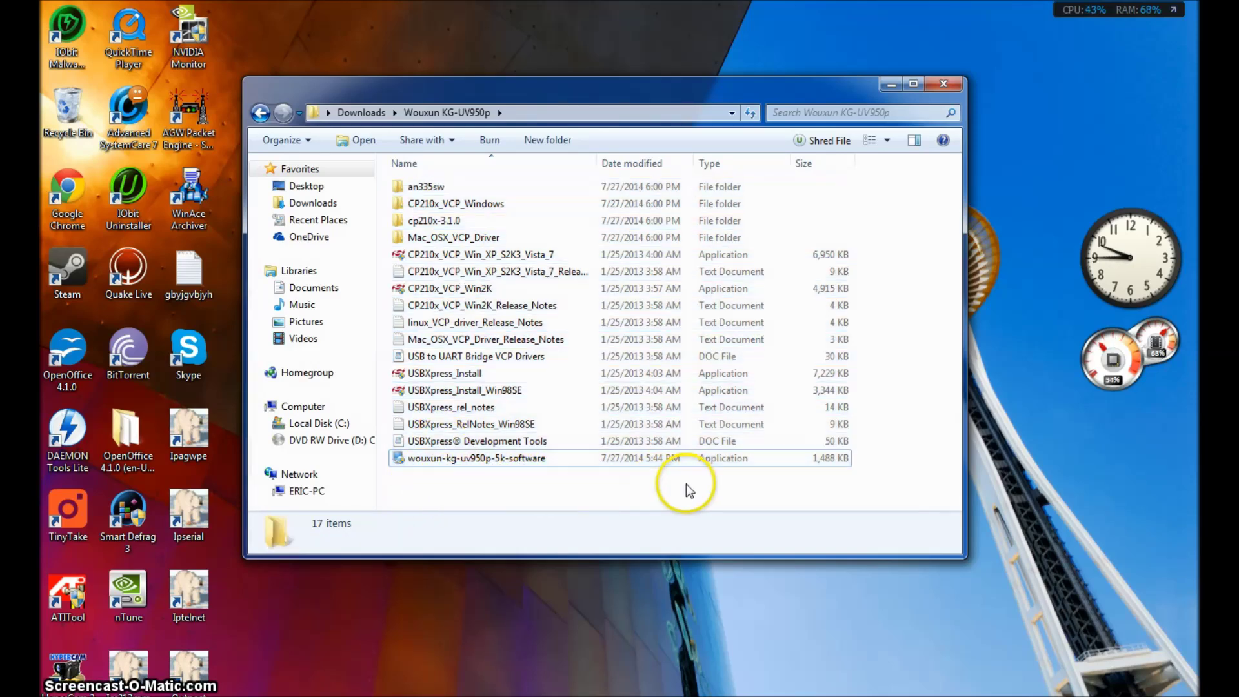
click(431, 461)
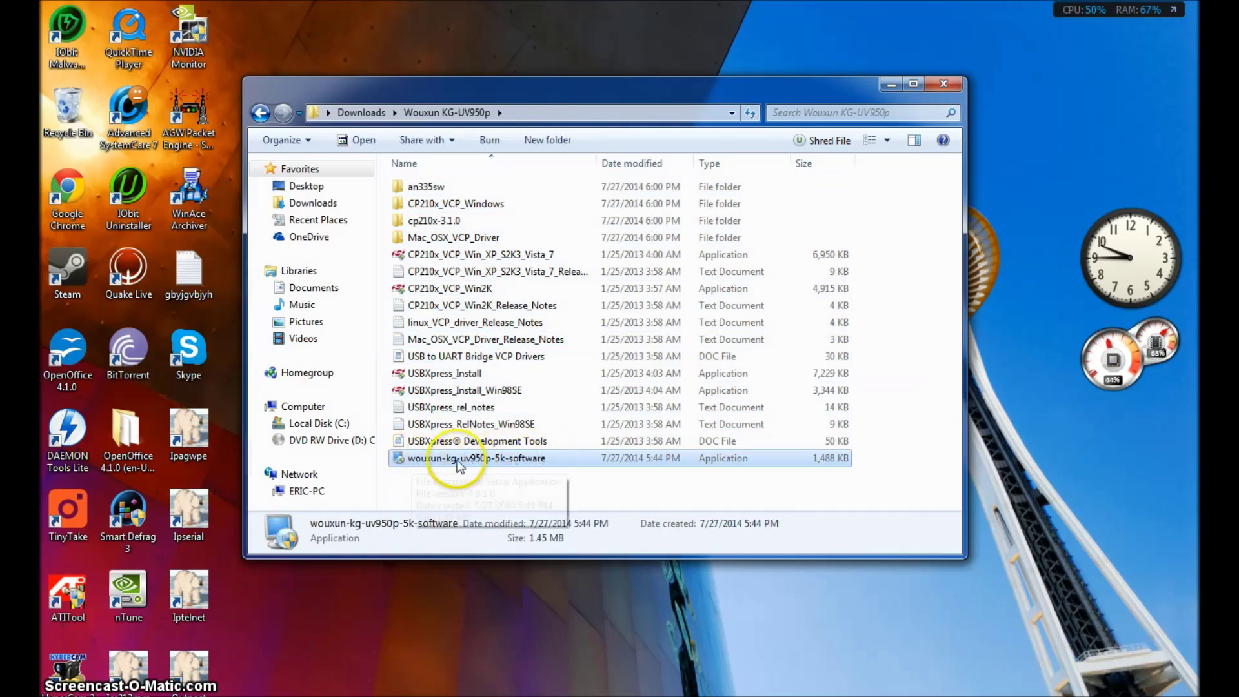
click(442, 205)
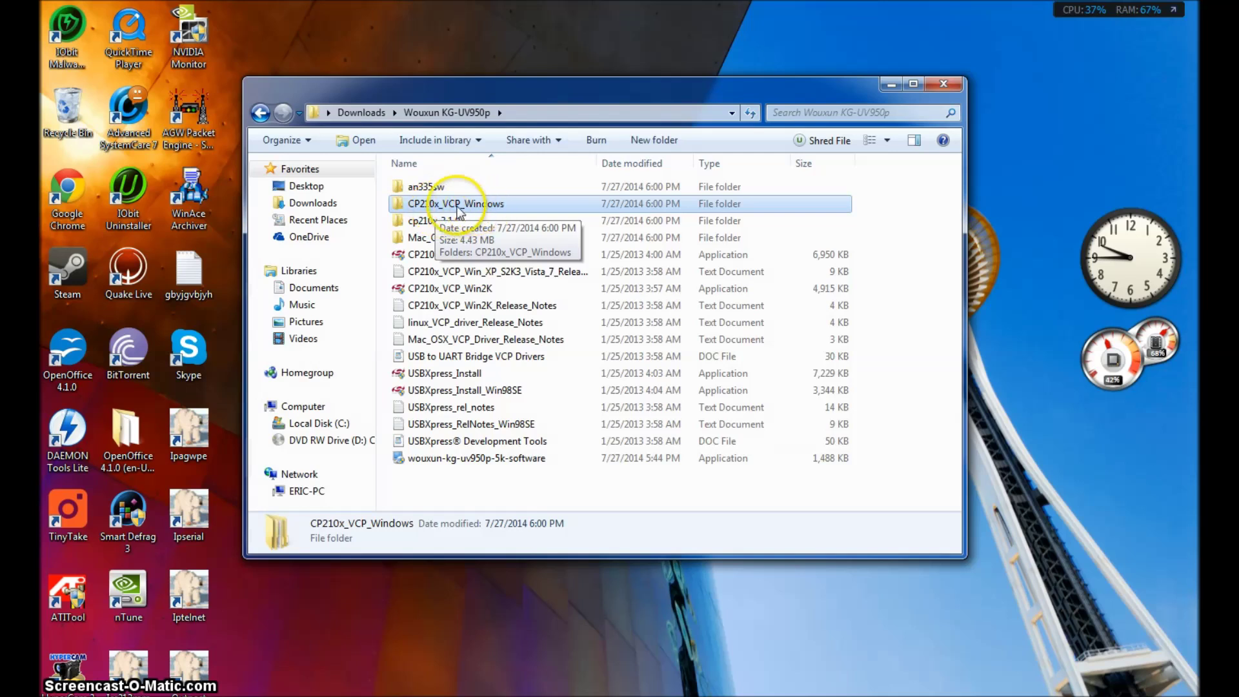
click(413, 238)
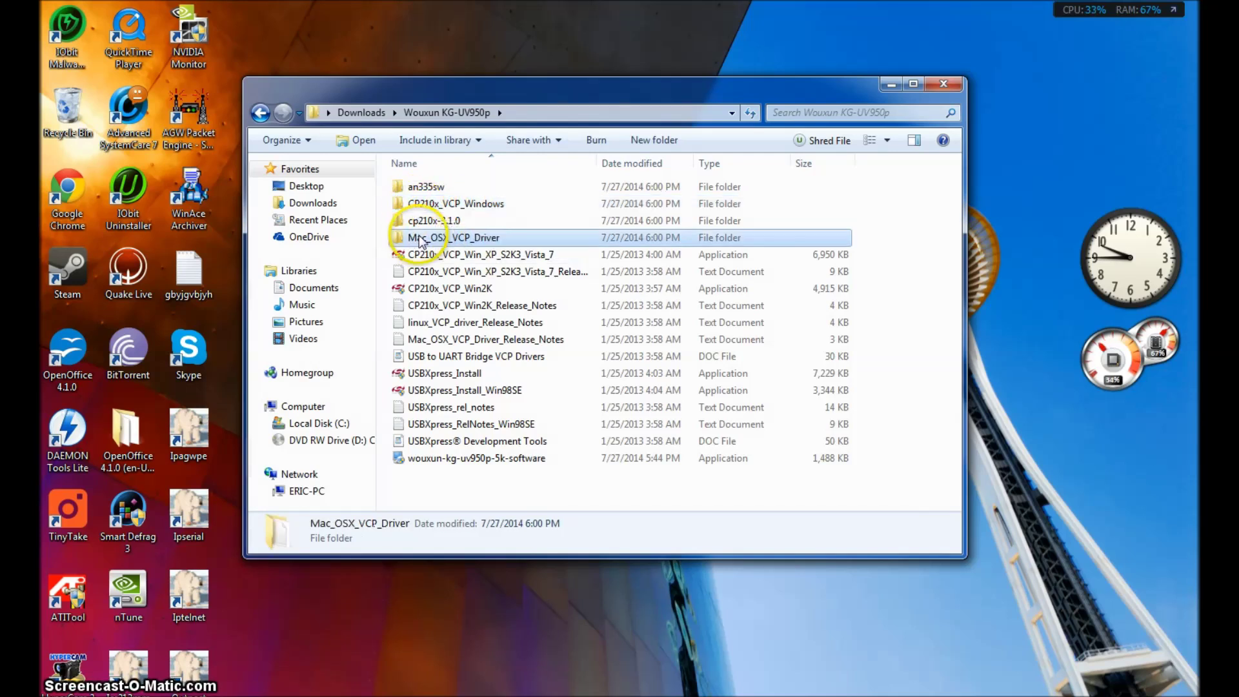
click(460, 205)
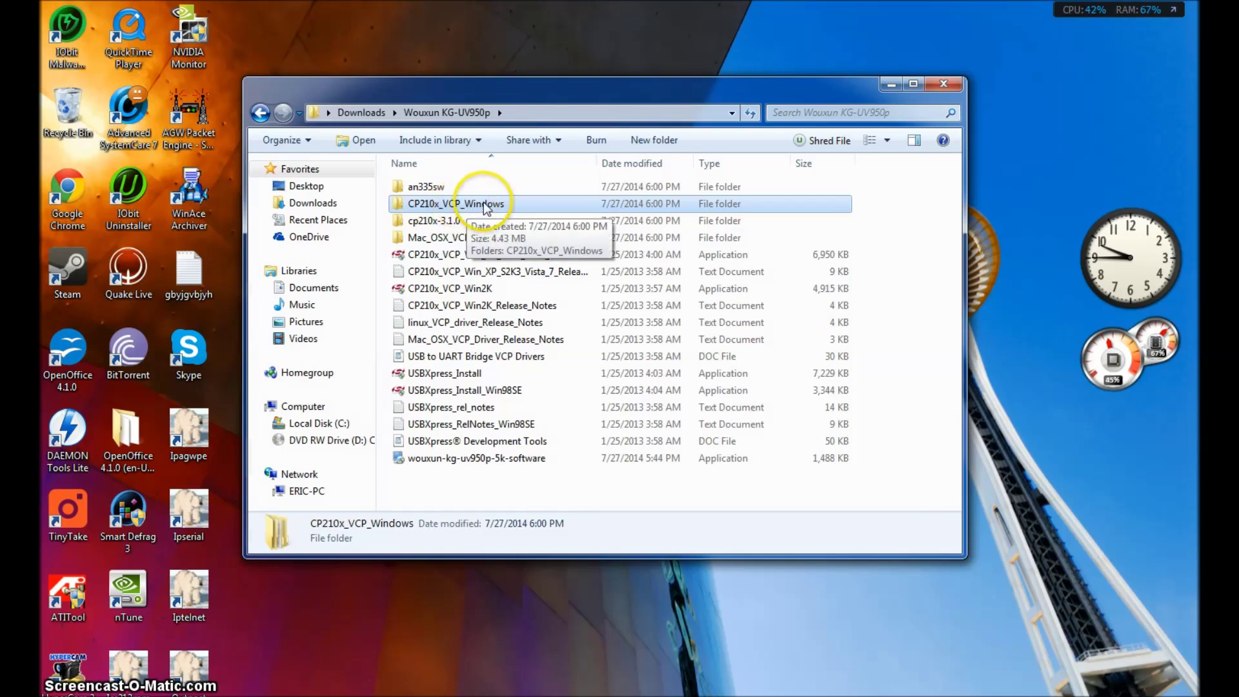
Open the nested CP210x_VCP_Windows folder and launch the 64-bit driver installer, CP210xVCPInstaller_x64.
double_click(470, 202)
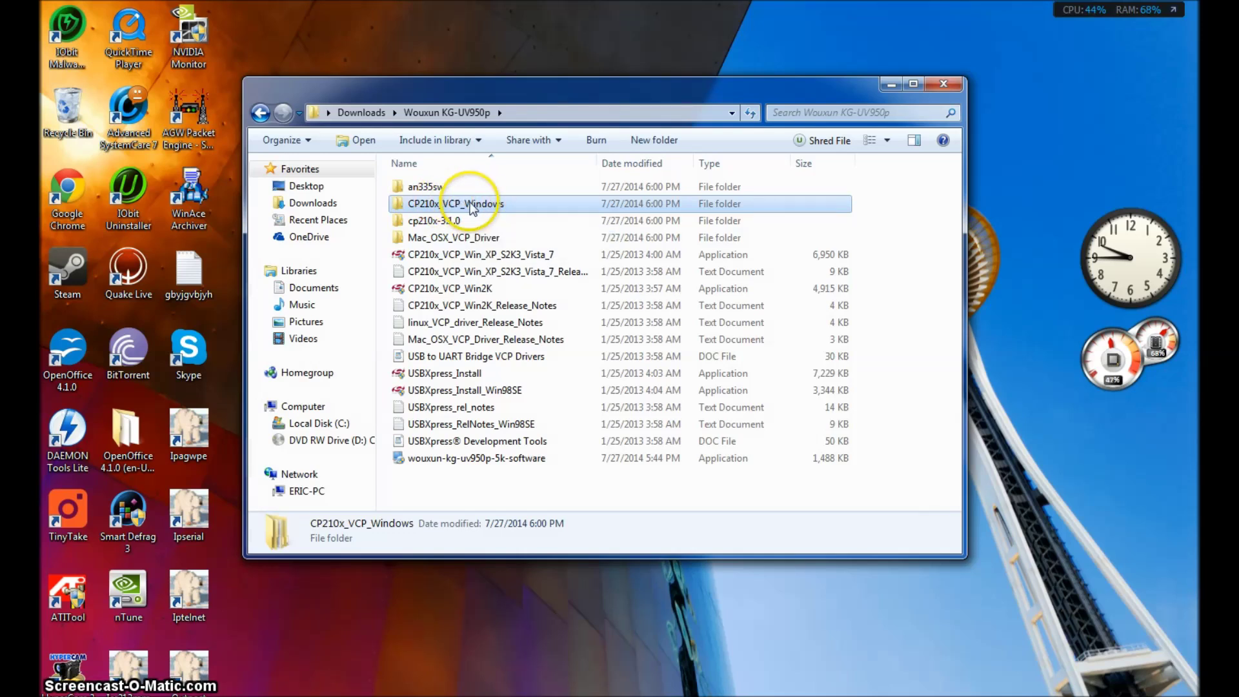
double_click(454, 193)
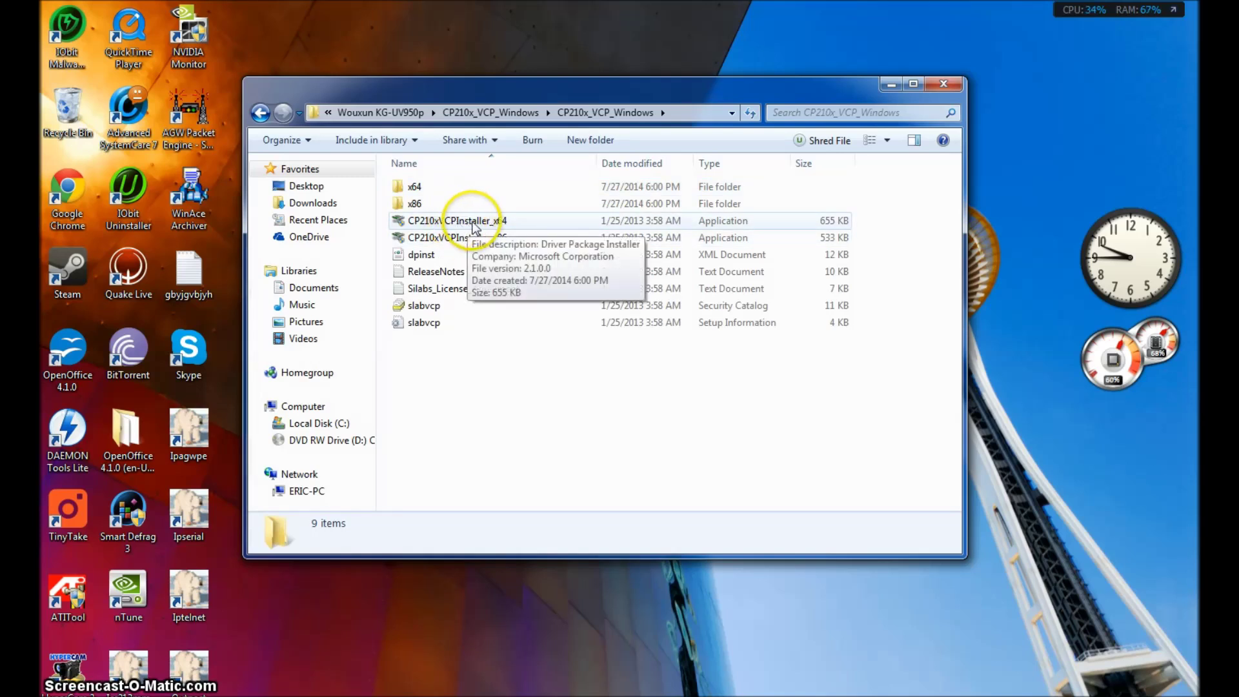
click(474, 226)
click(472, 240)
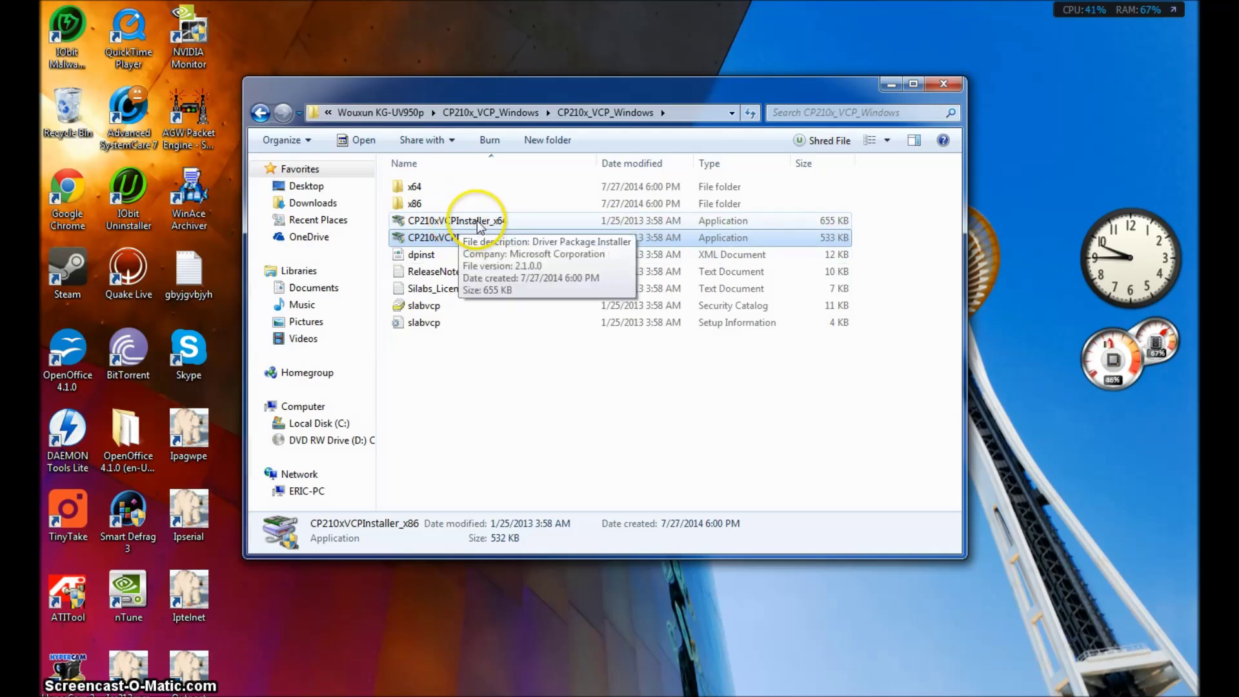
double_click(472, 222)
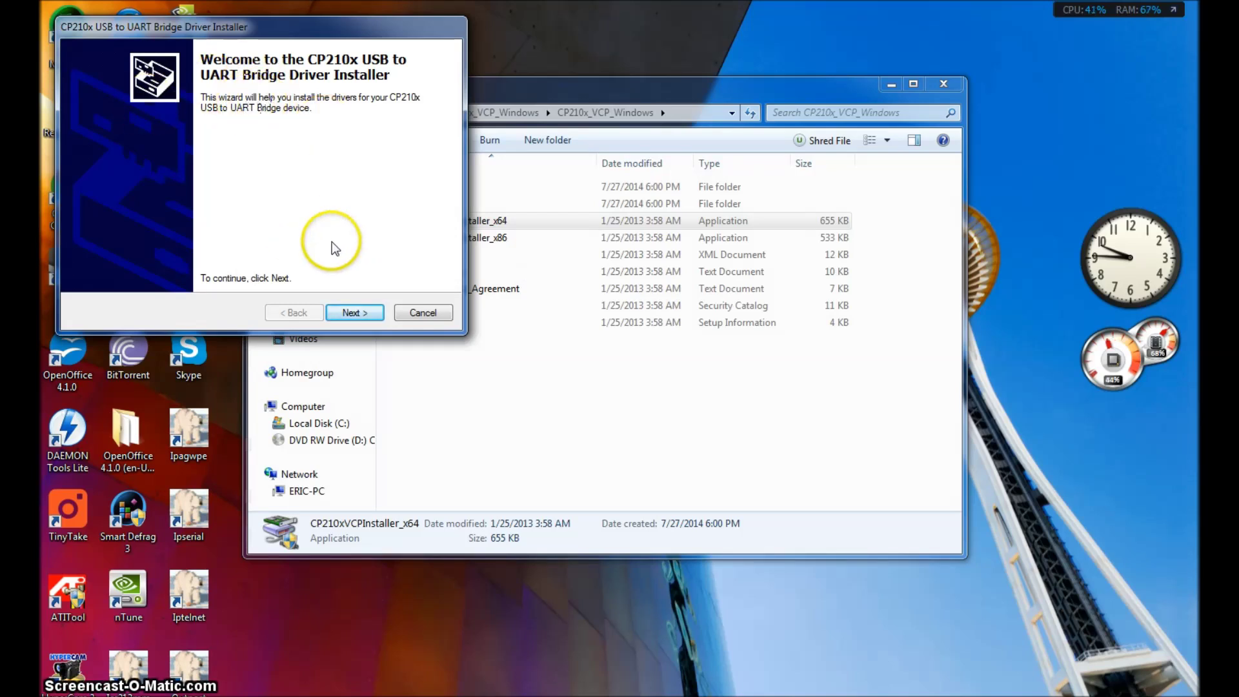
Install the CP210x USB to UART Bridge driver, accepting the licence agreement, and finish the wizard.
click(350, 312)
click(194, 253)
click(355, 313)
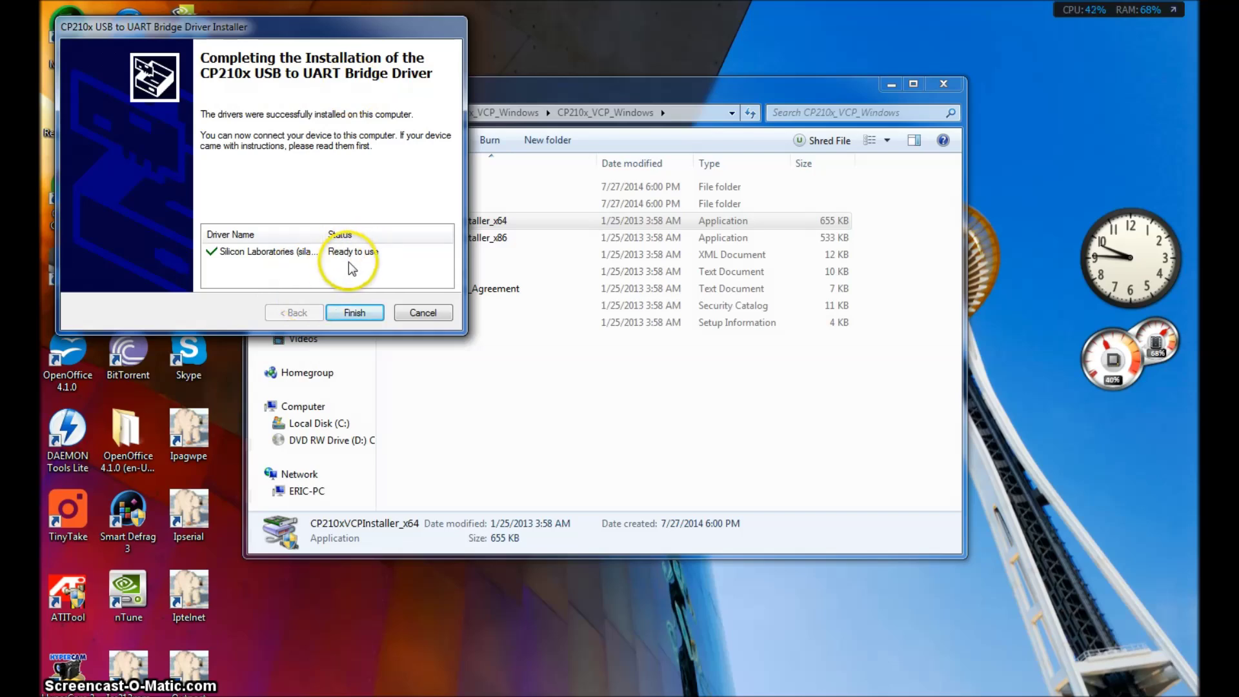
click(355, 314)
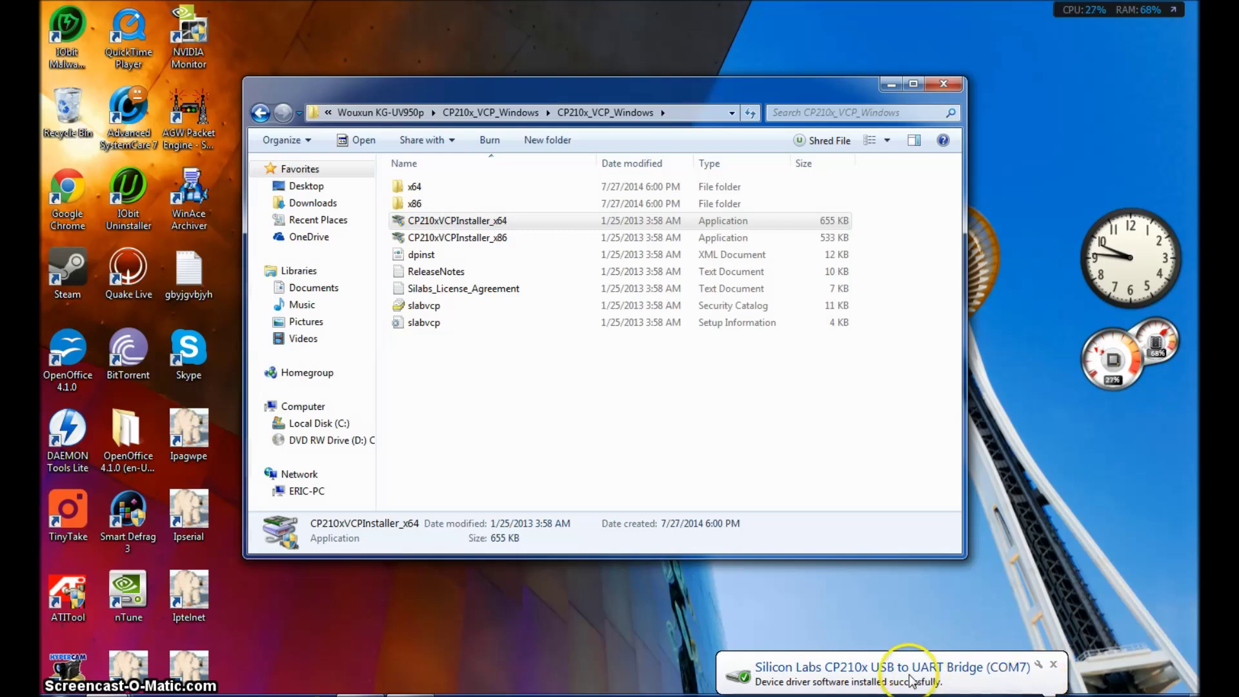
Search for "device", open Device Manager and check the Silicon Labs CP210x bridge's COM port under Ports (COM & LPT).
click(71, 689)
click(122, 670)
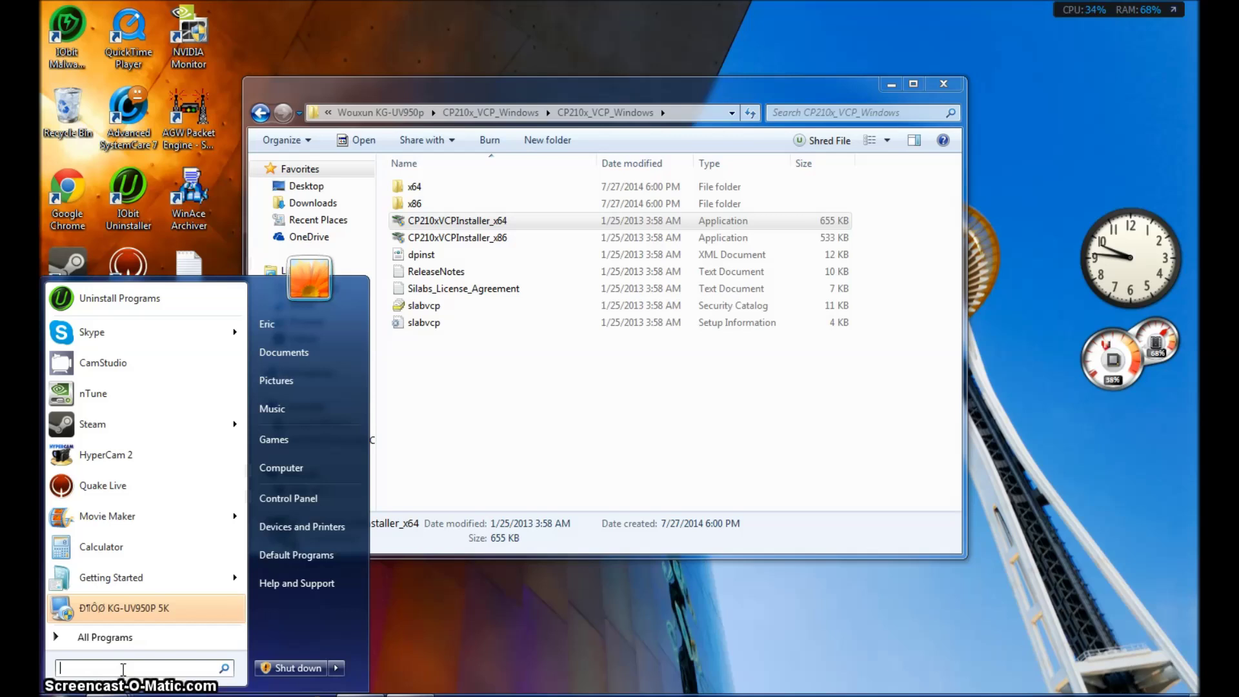
text(device)
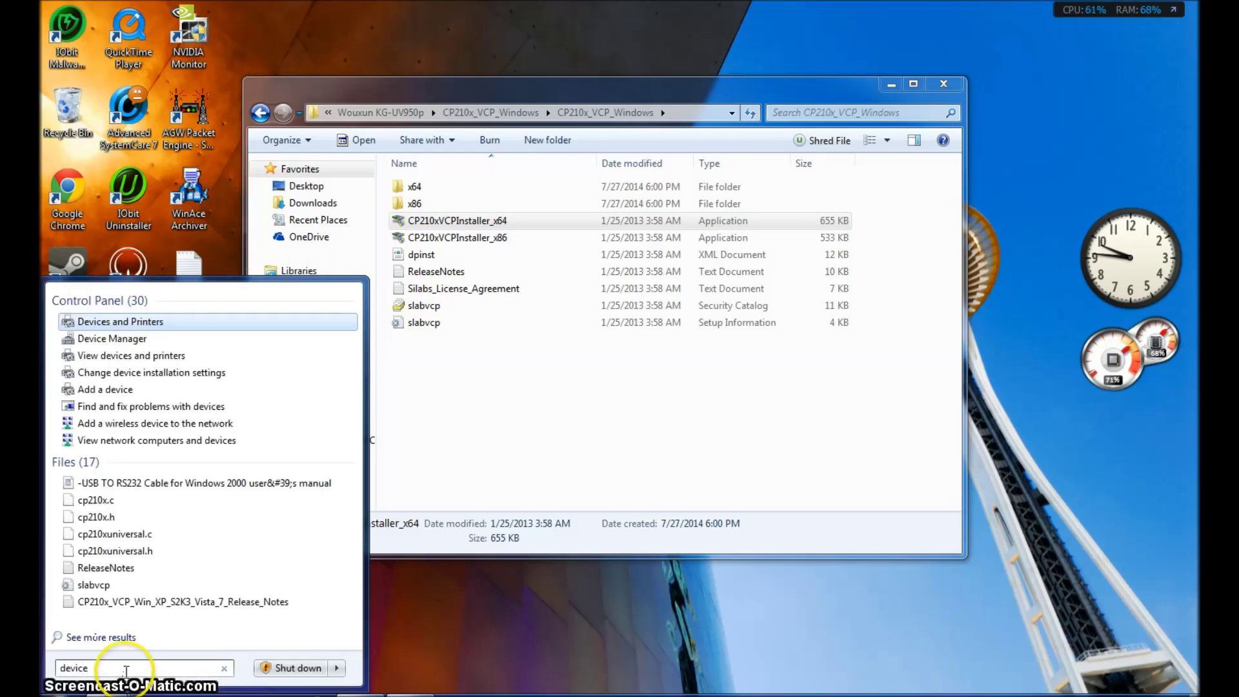
click(127, 348)
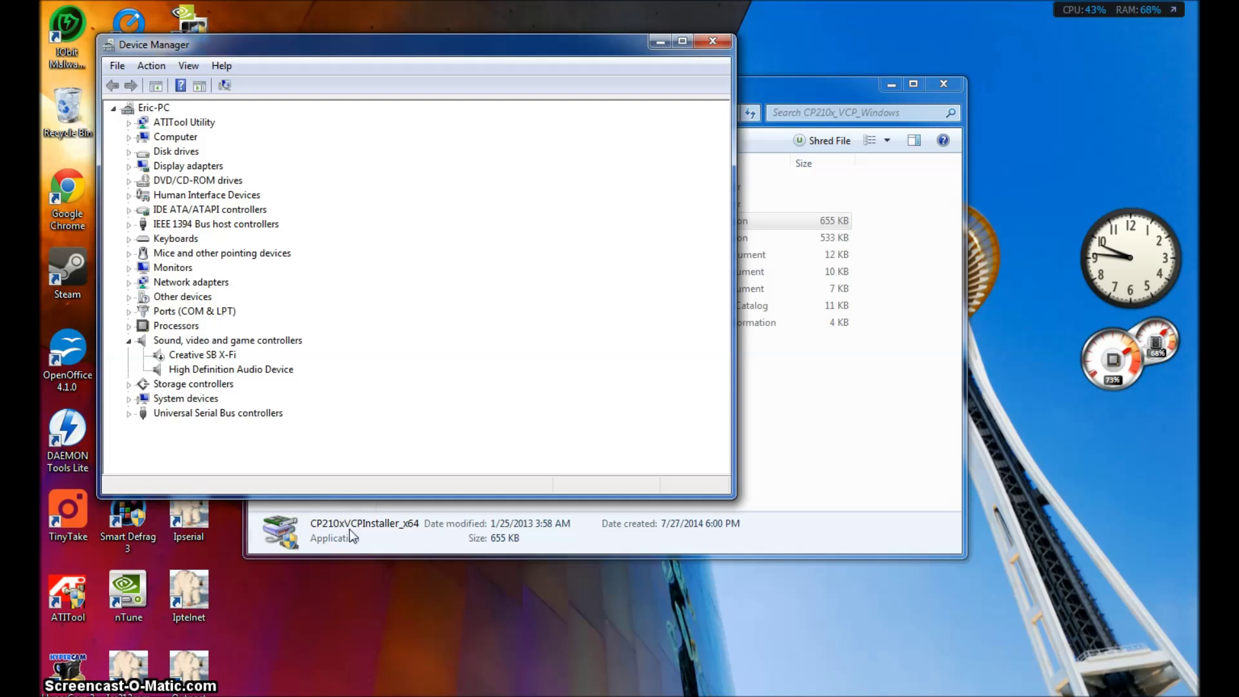
key(p)
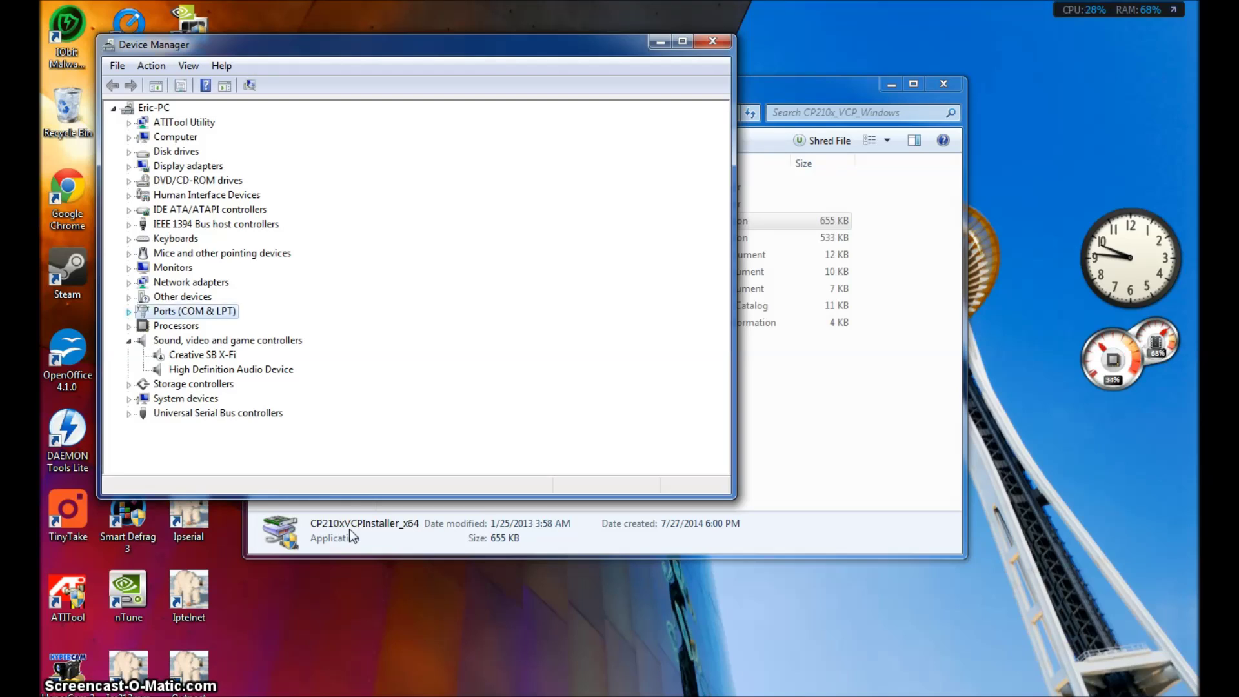
key(Right)
key(Down)
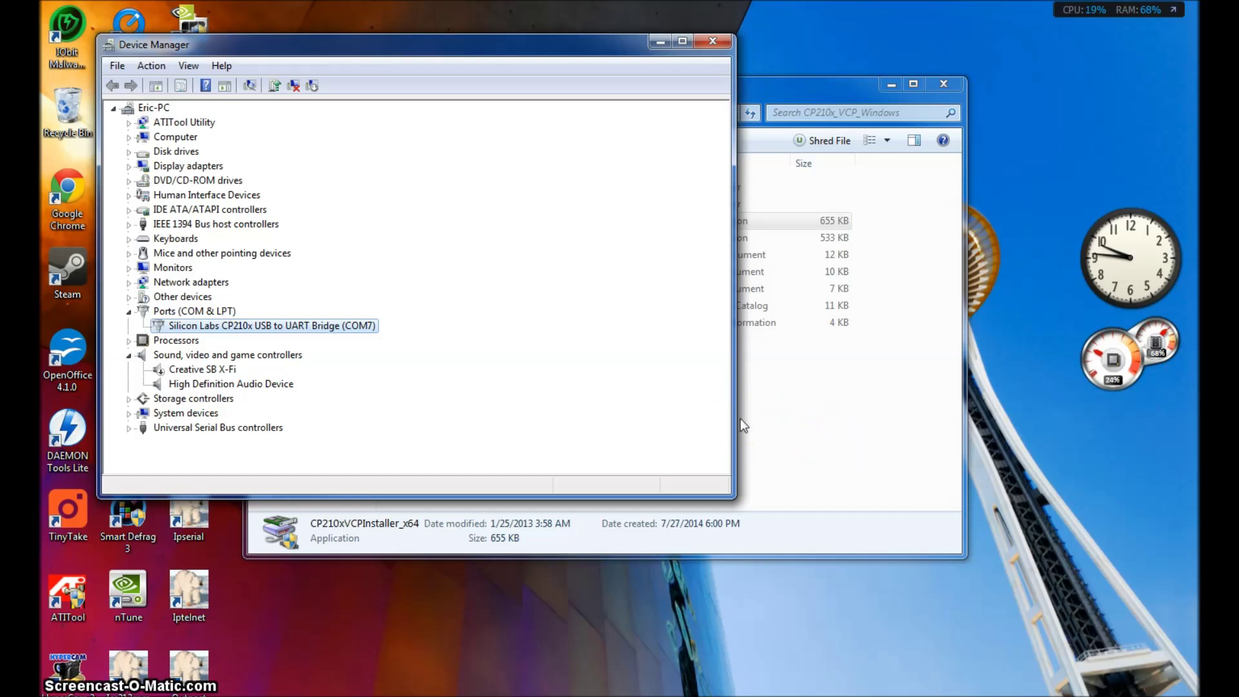
click(712, 41)
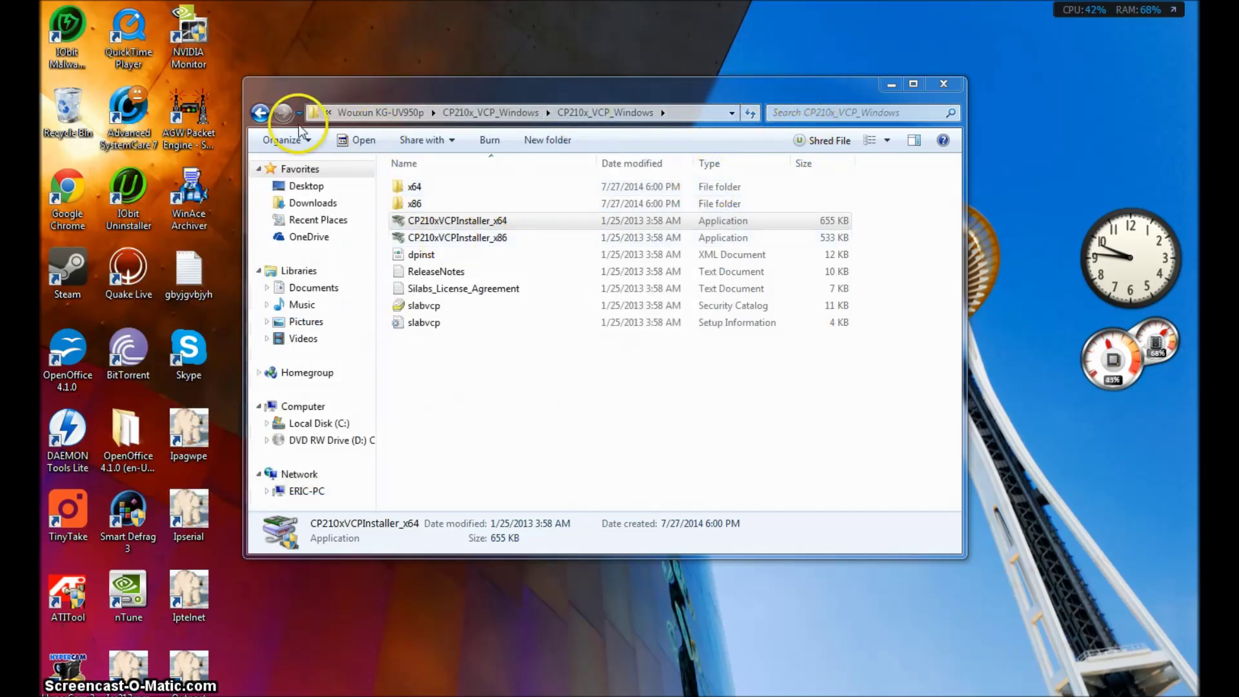
Return to the Wouxun KG-UV950p folder and launch the wouxun-kg-uv950p-5k-software installer.
click(260, 113)
click(260, 113)
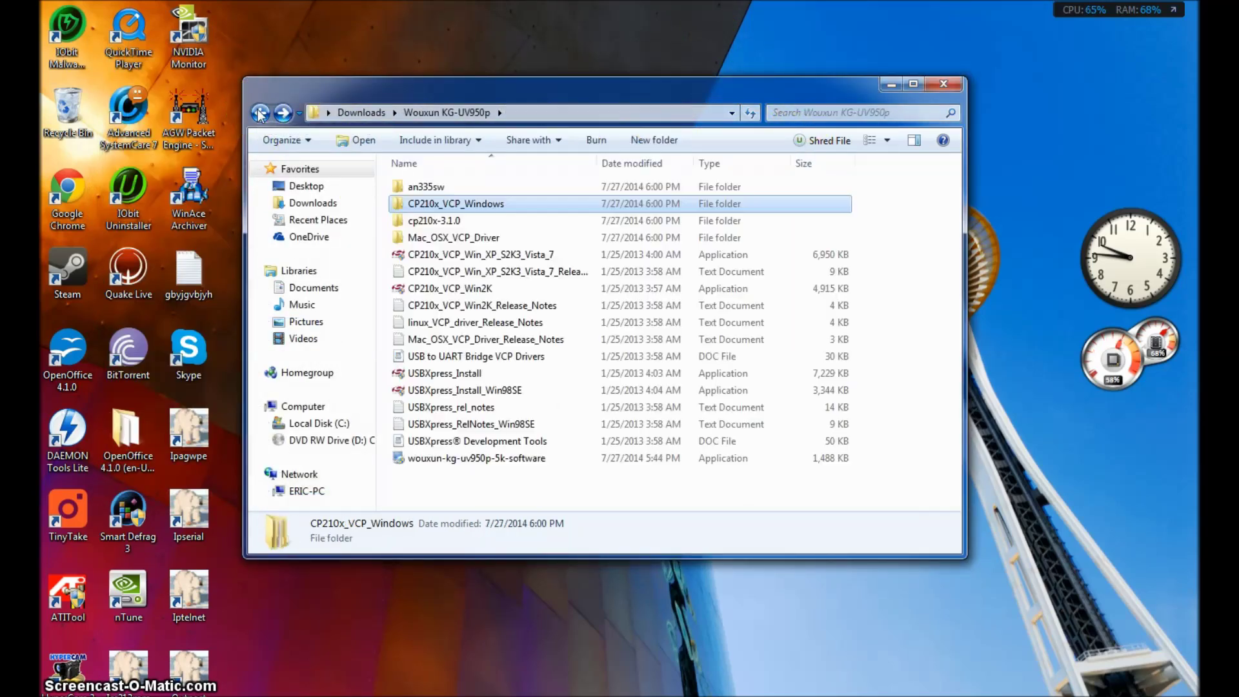
click(445, 460)
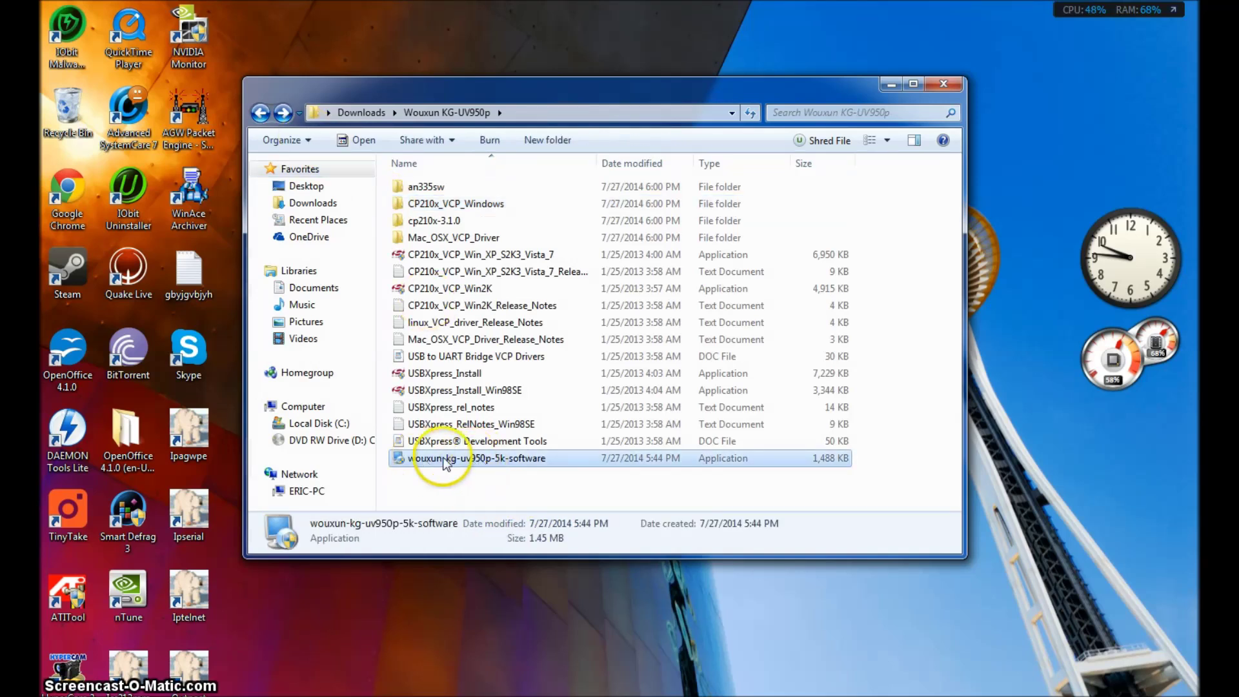
double_click(528, 457)
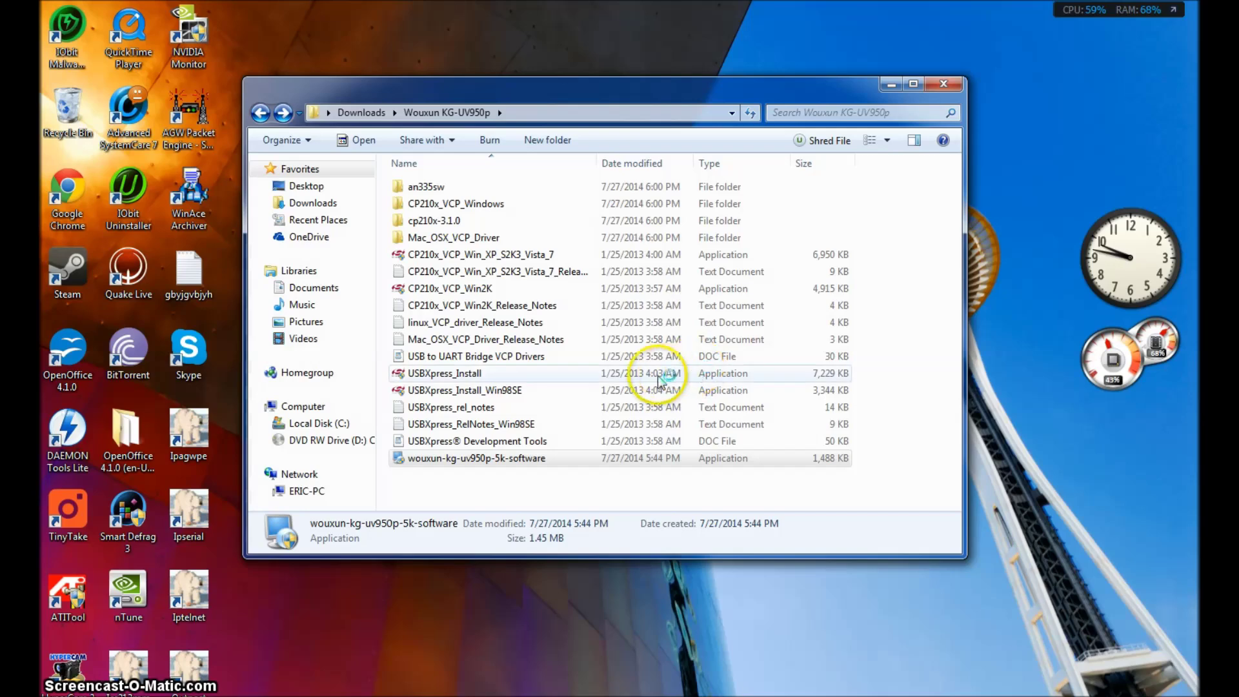
key(Return)
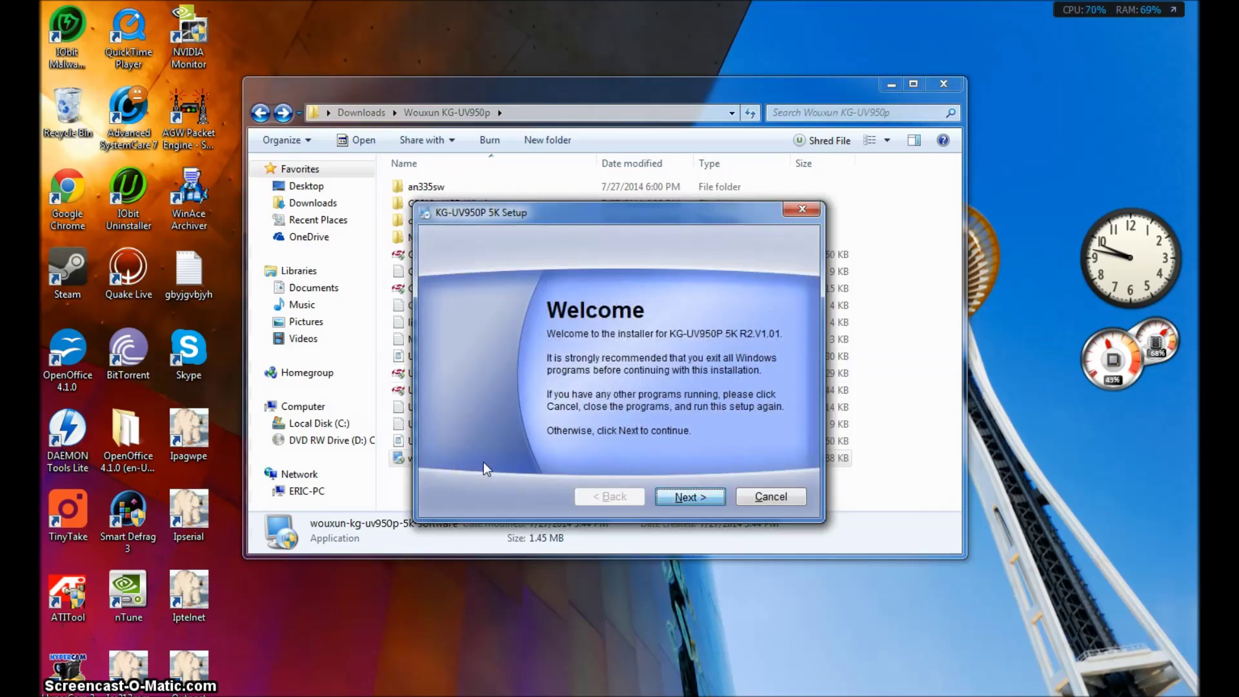
Install KG-UV950P 5K in the default folder with current-user shortcuts, overwriting the existing KG-UV950P 5K.exe, and finish the setup.
key(Up)
key(Tab)
key(Return)
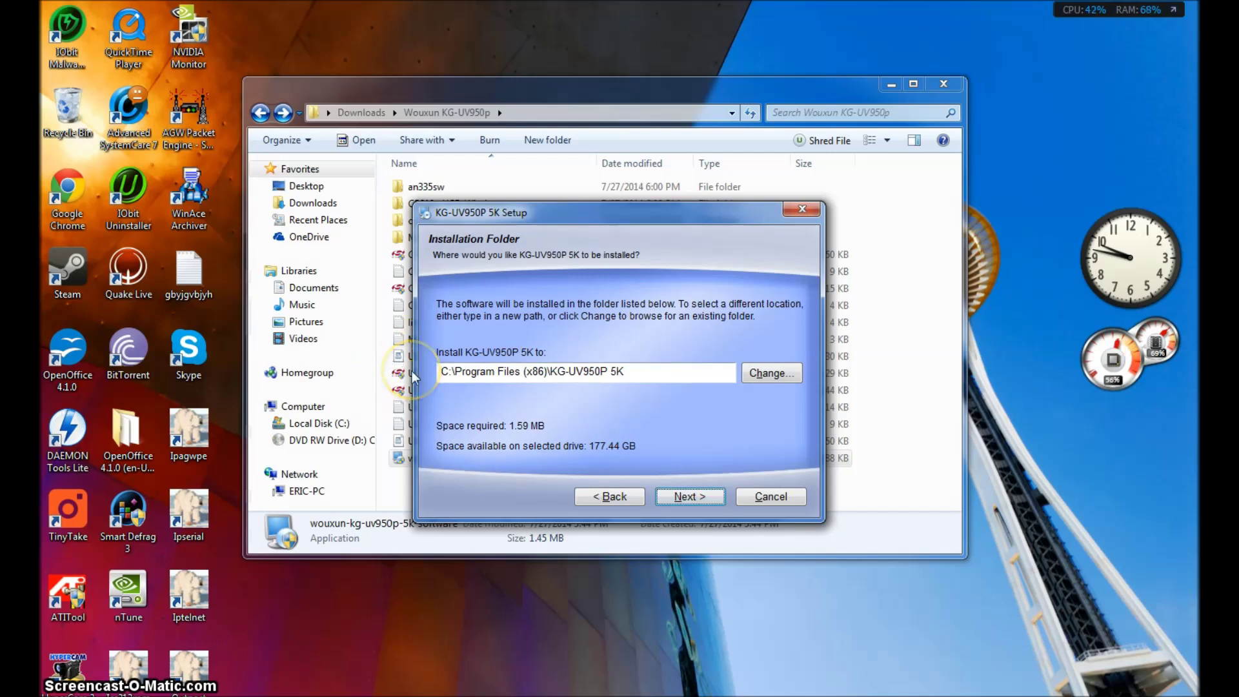
key(Tab)
key(Tab)
key(End)
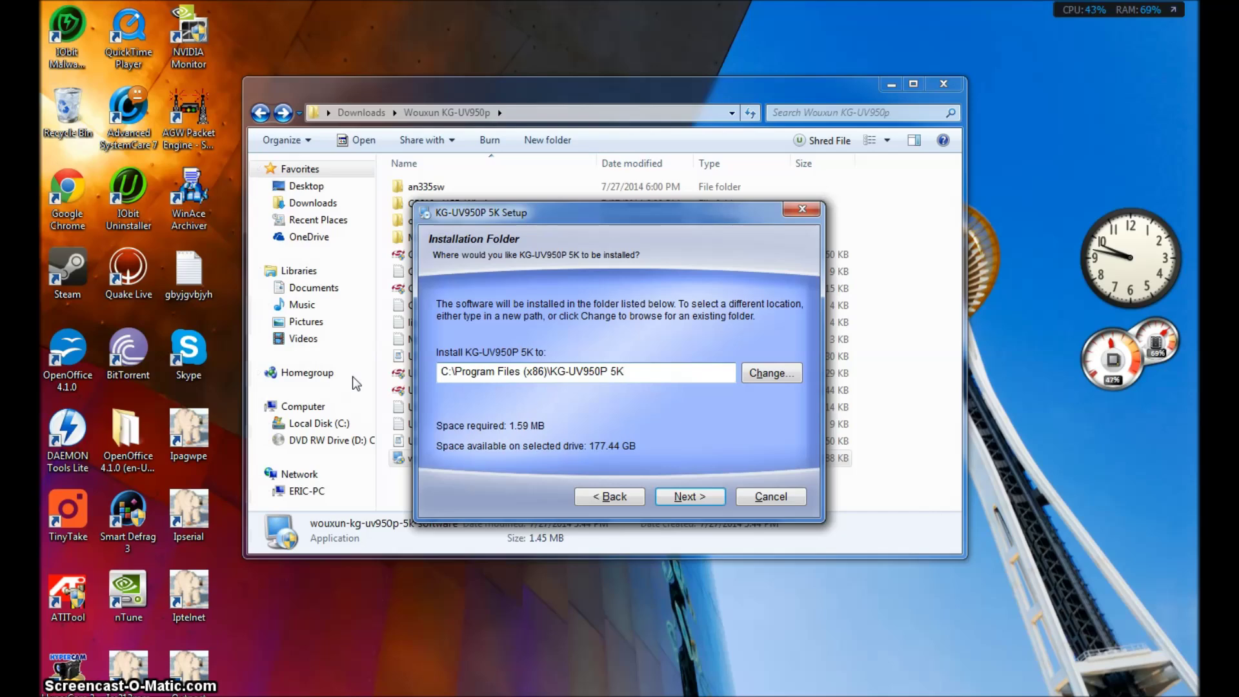
click(695, 497)
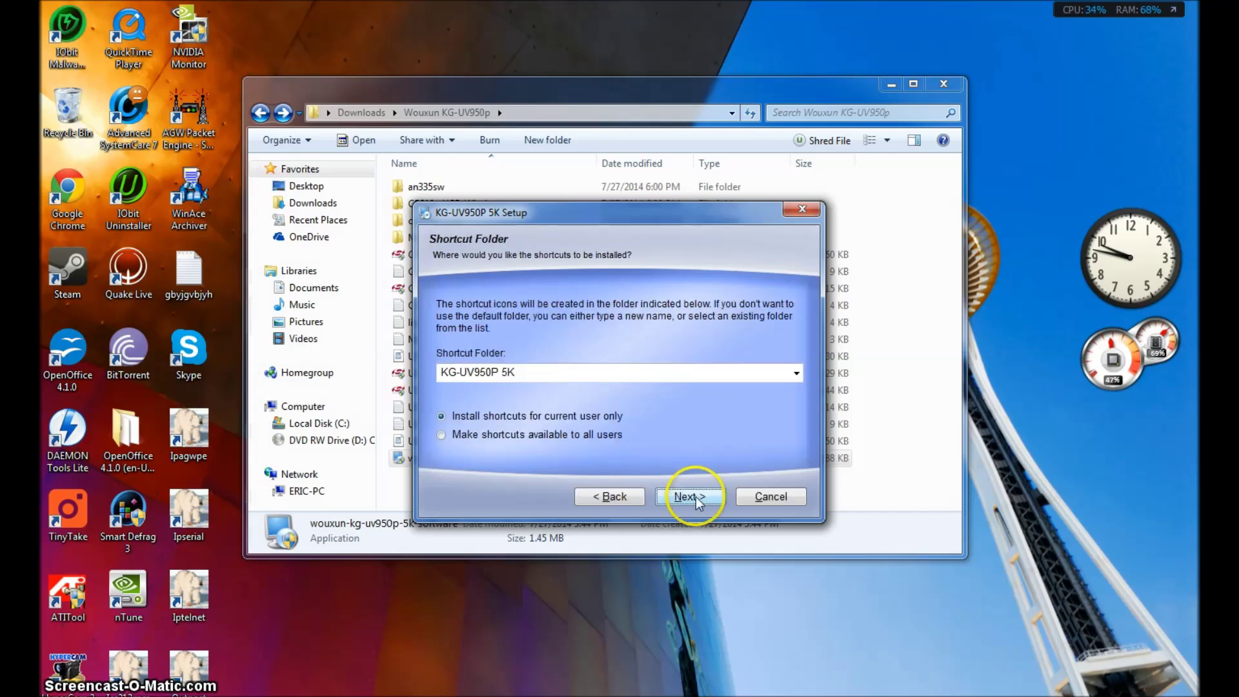
click(695, 497)
click(696, 497)
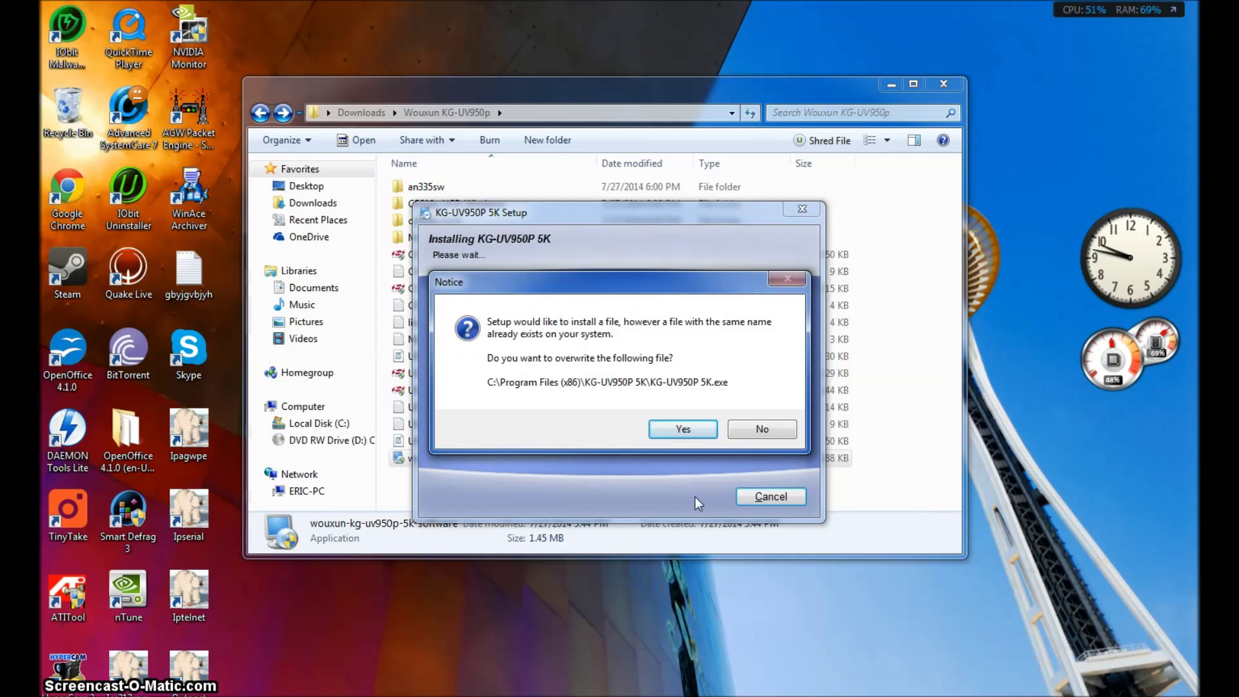
click(680, 433)
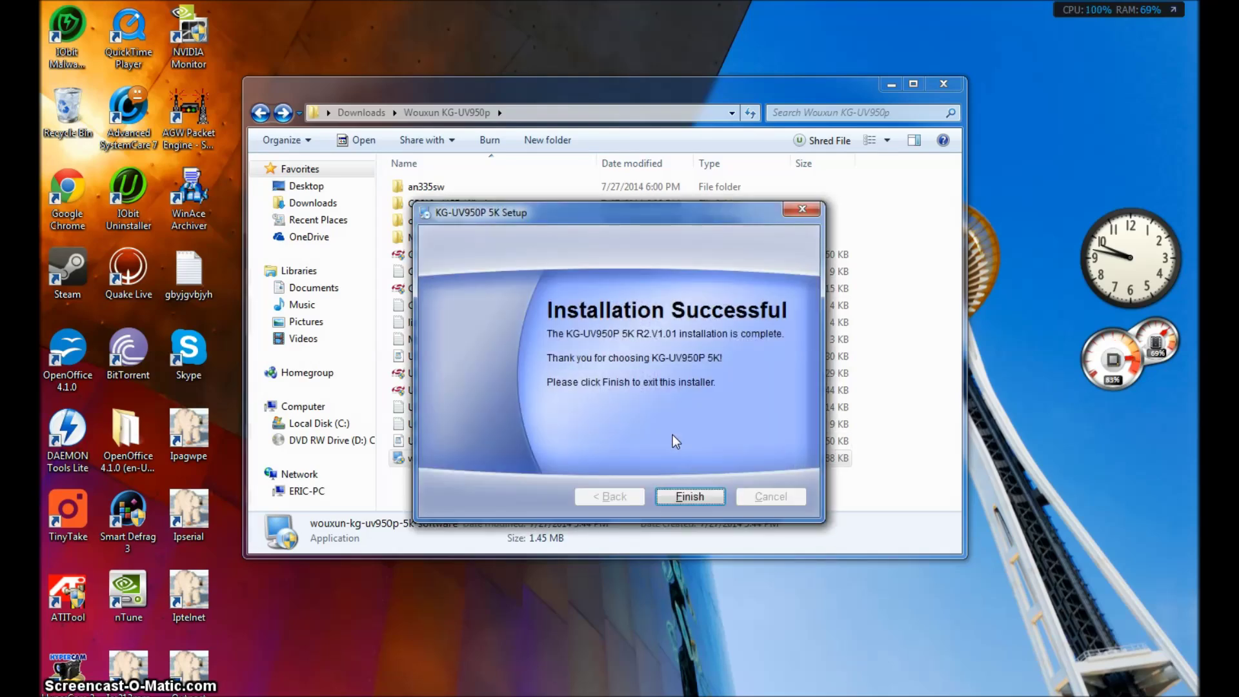
click(688, 496)
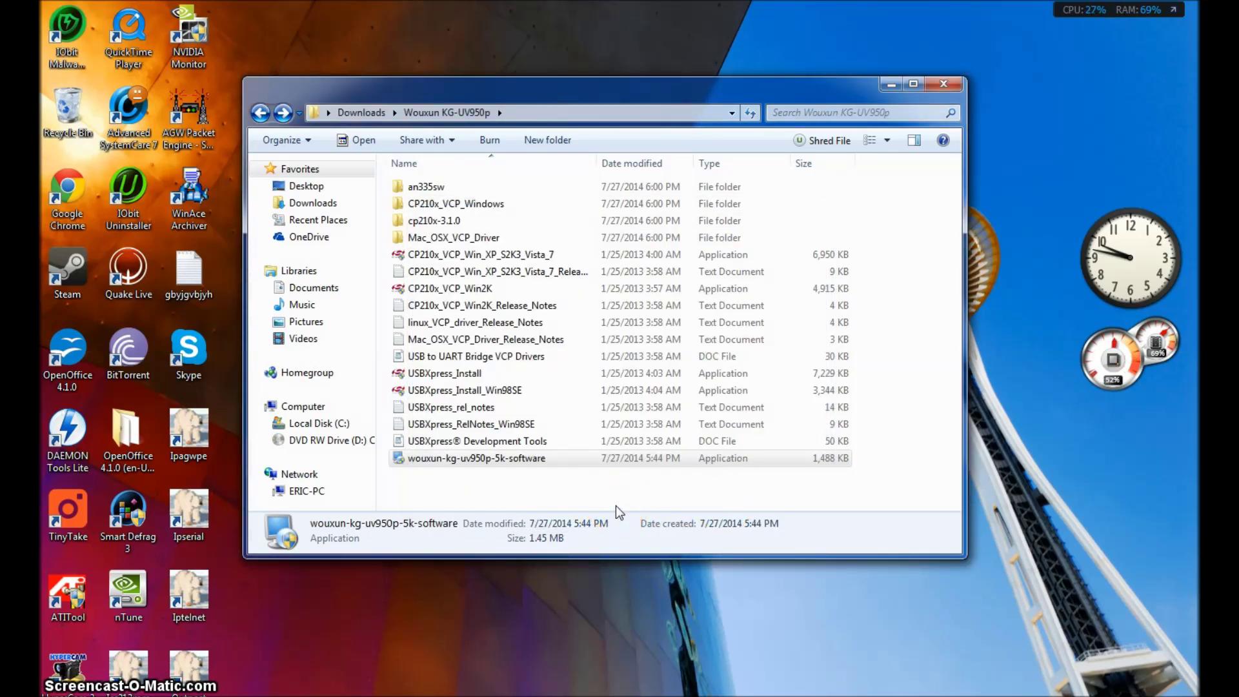
Minimise the folder window, move the KG-UV950P 5K desktop shortcut slightly higher and launch the program from it.
click(889, 84)
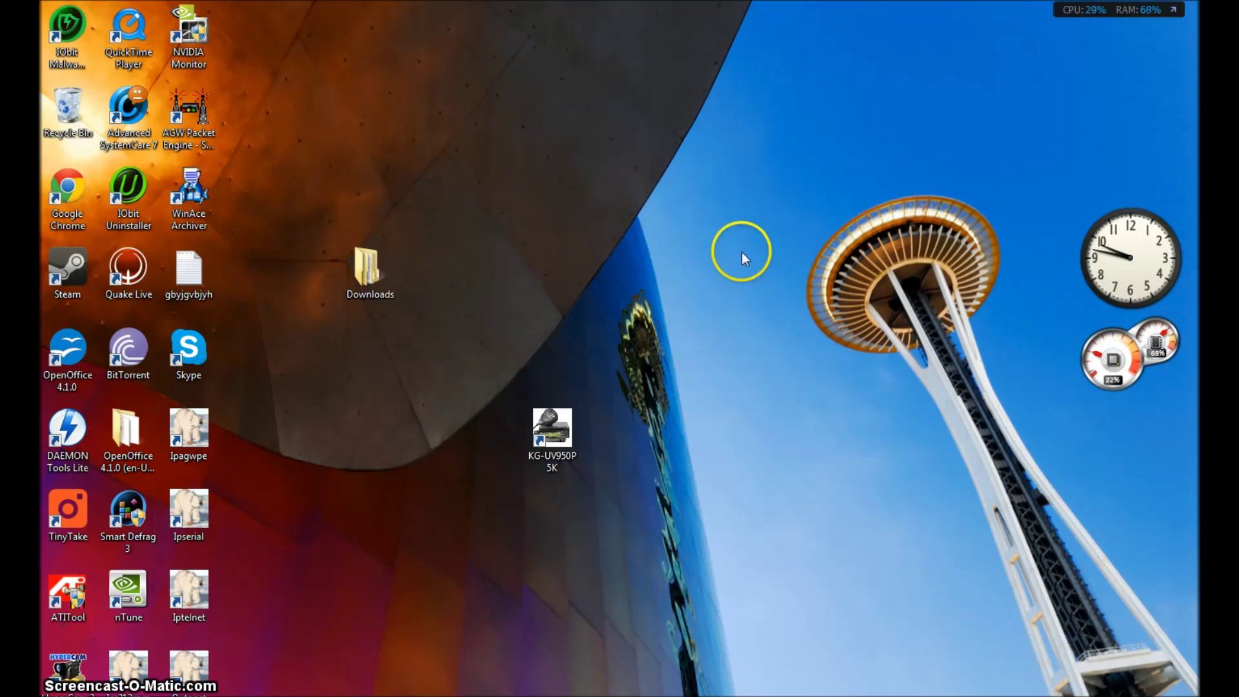
drag(553, 419, 586, 323)
click(553, 358)
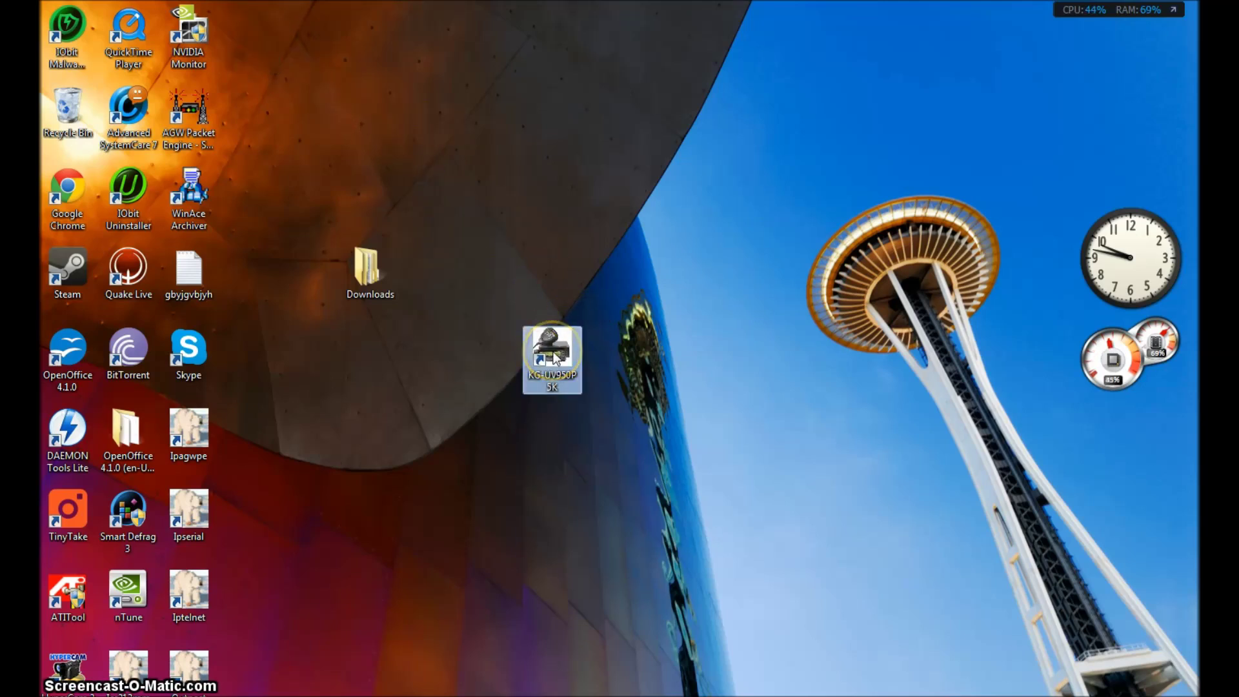
double_click(554, 355)
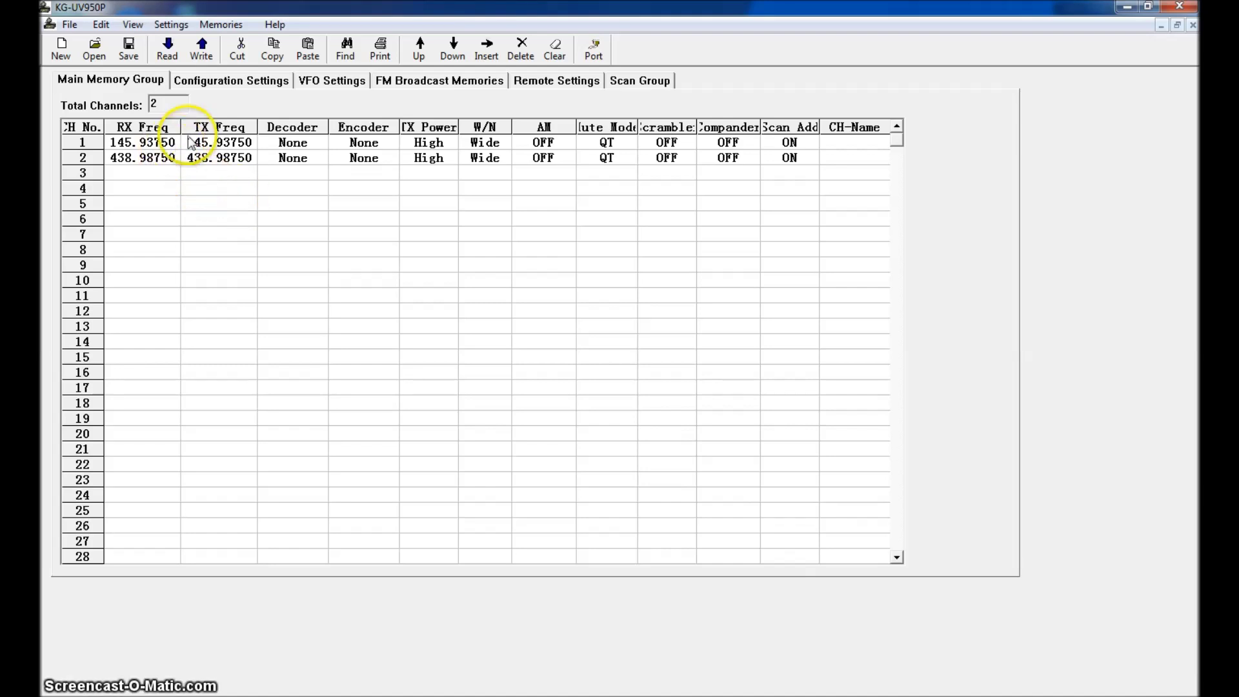
click(150, 159)
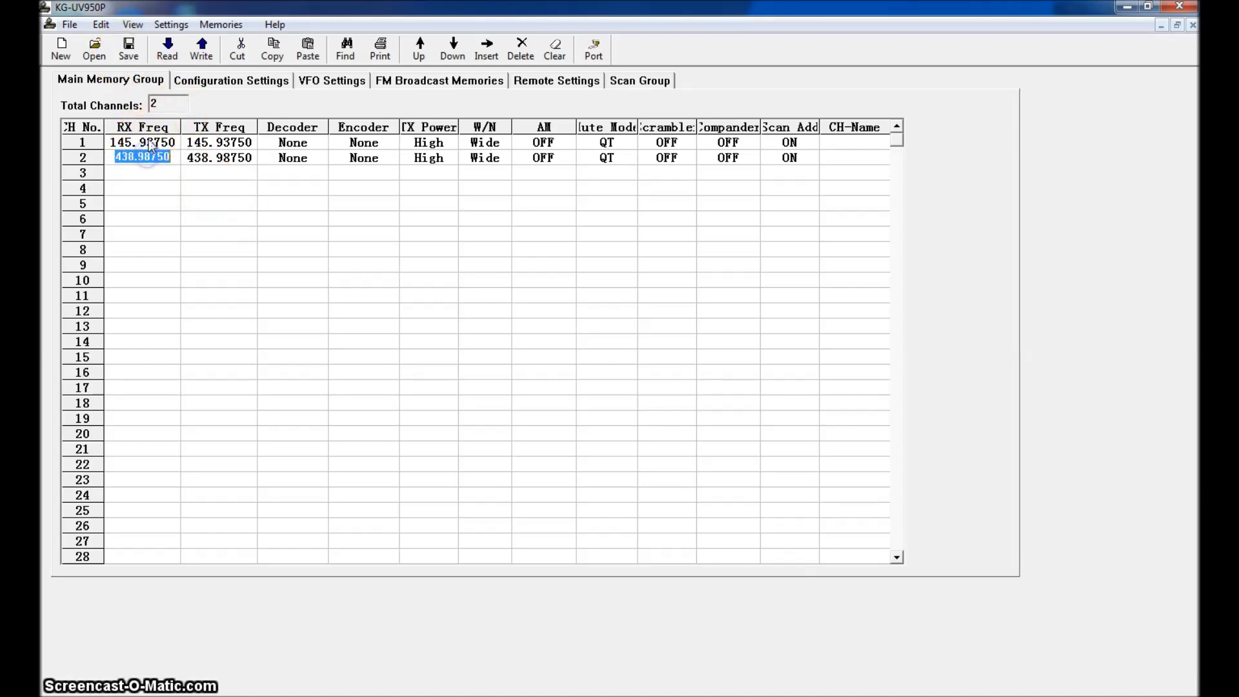
click(144, 141)
click(158, 157)
click(169, 137)
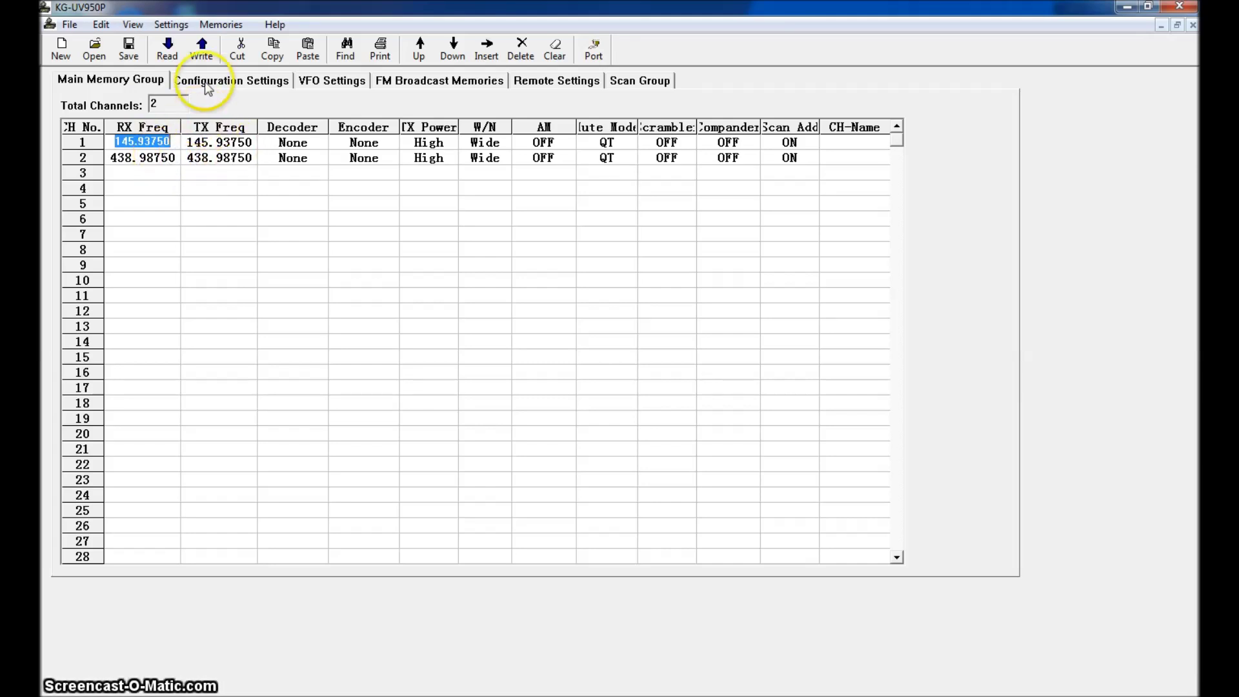
Set the radio's communication port to COM7.
click(220, 26)
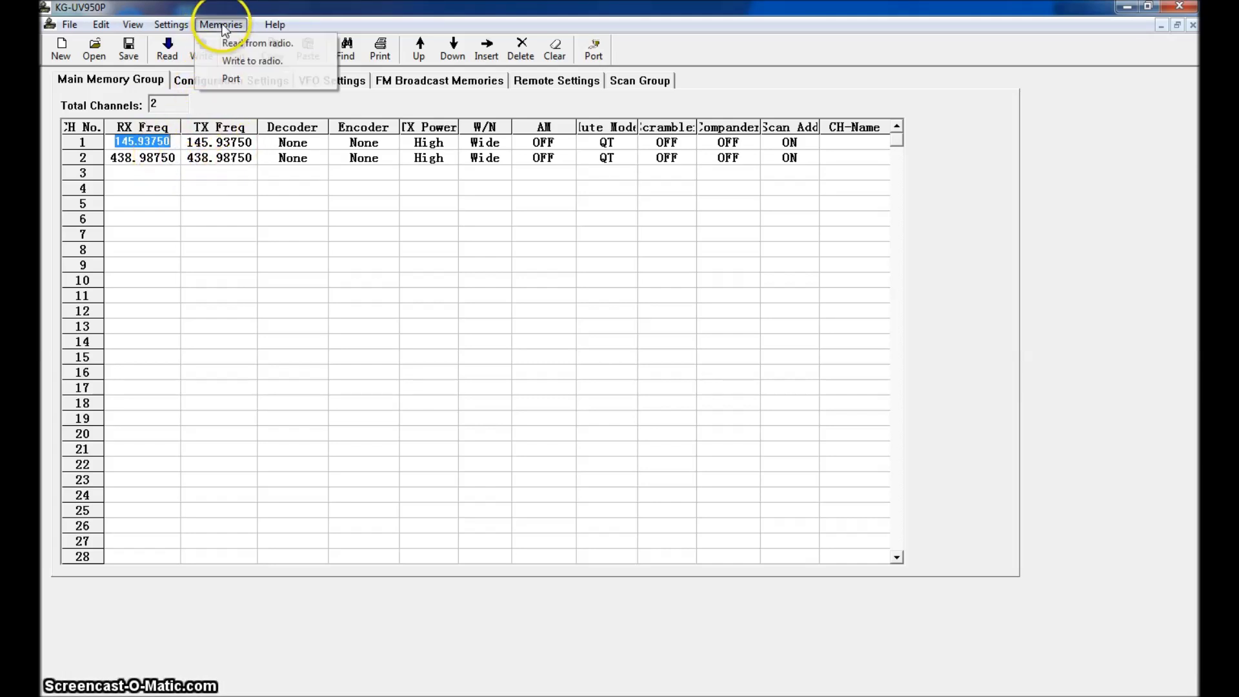
click(233, 78)
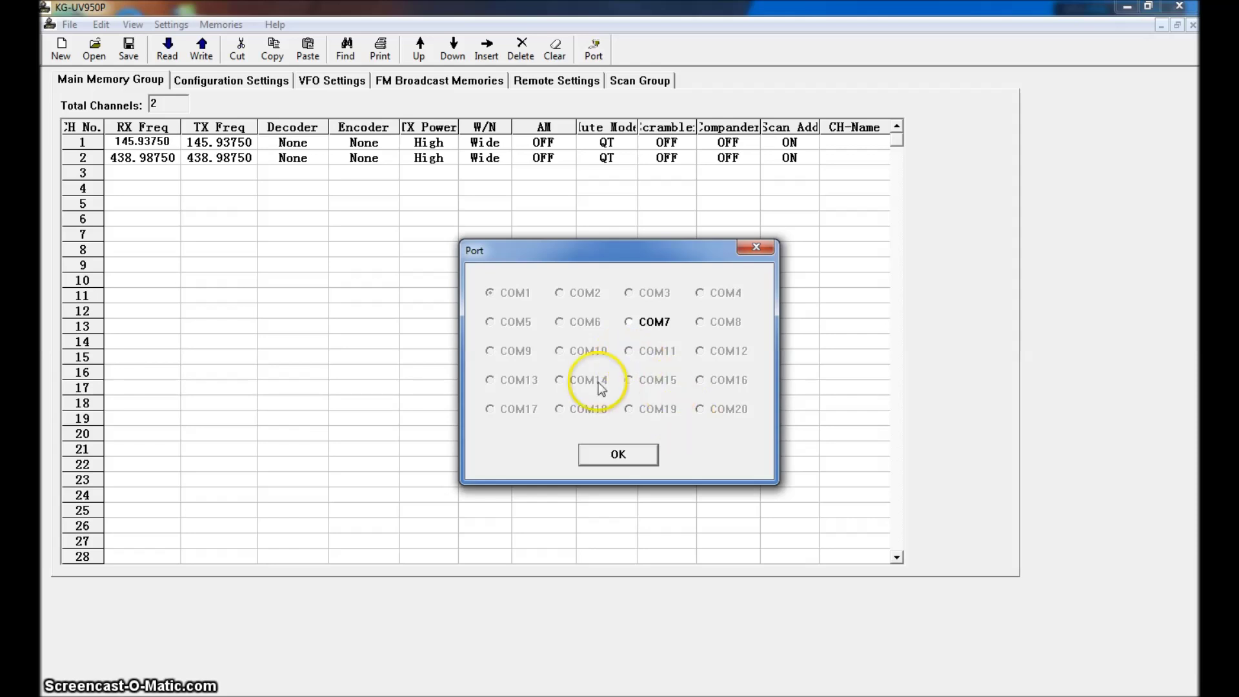
click(630, 322)
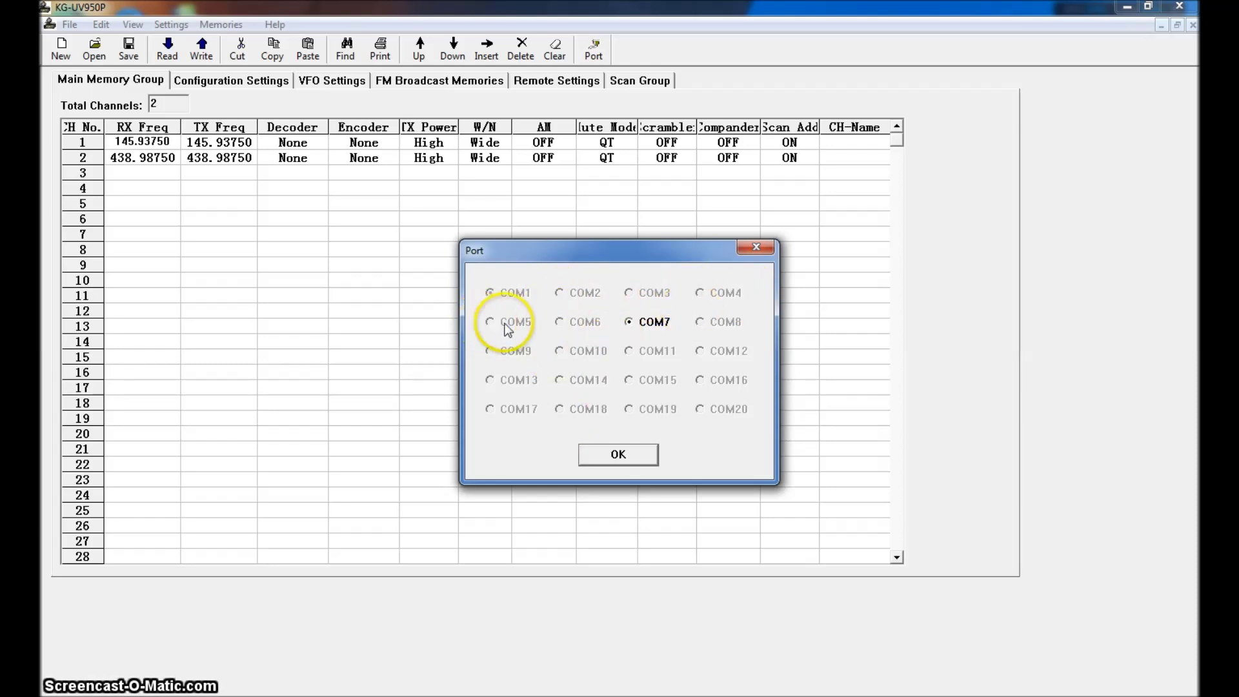
click(630, 323)
click(619, 455)
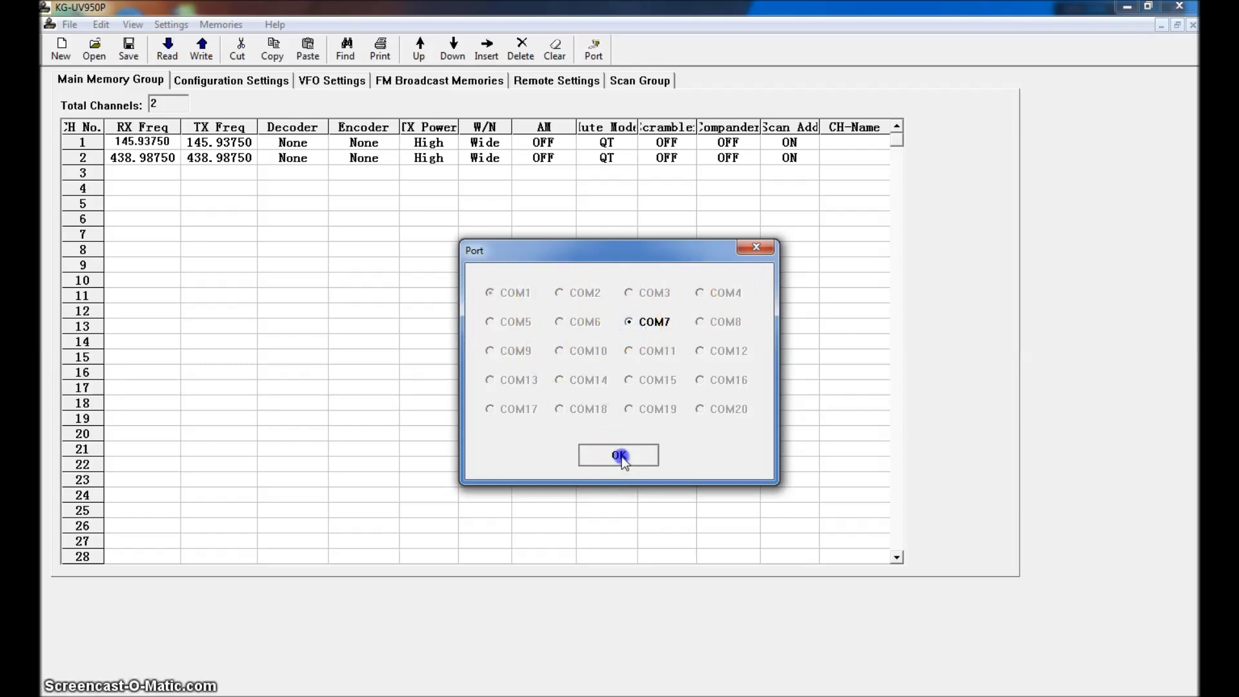
Read the stored channels from the radio into the memory table and maximise the program window.
click(168, 53)
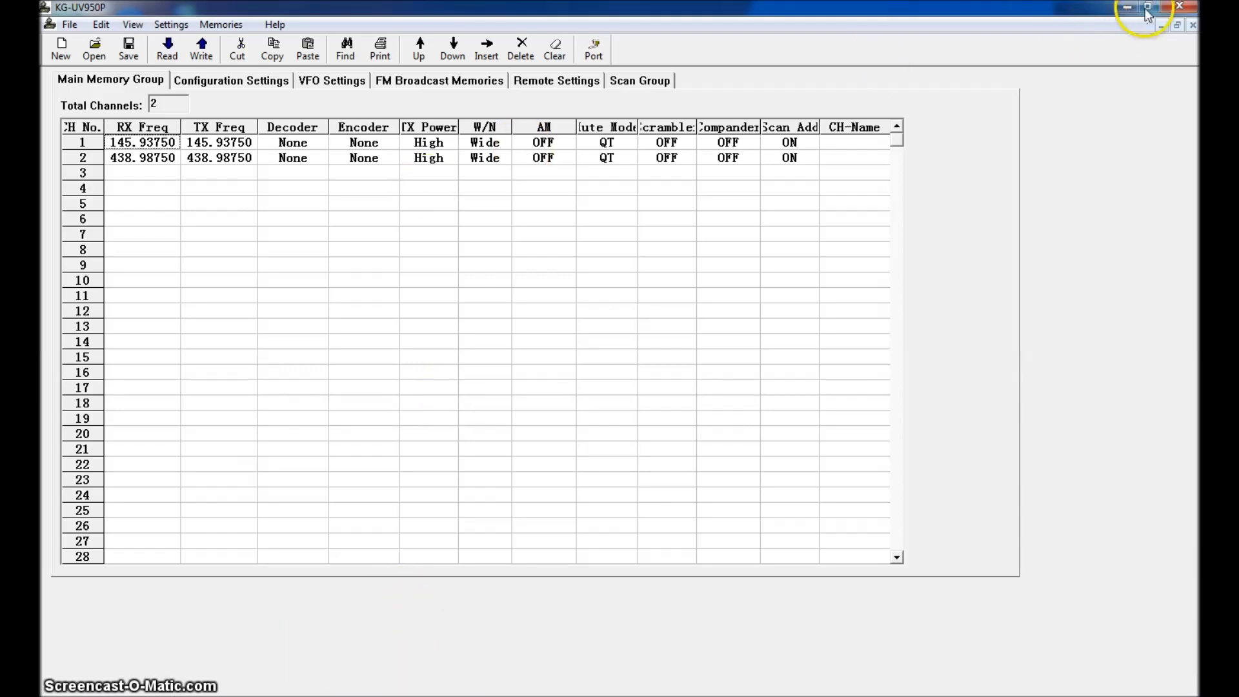
key(super+Down)
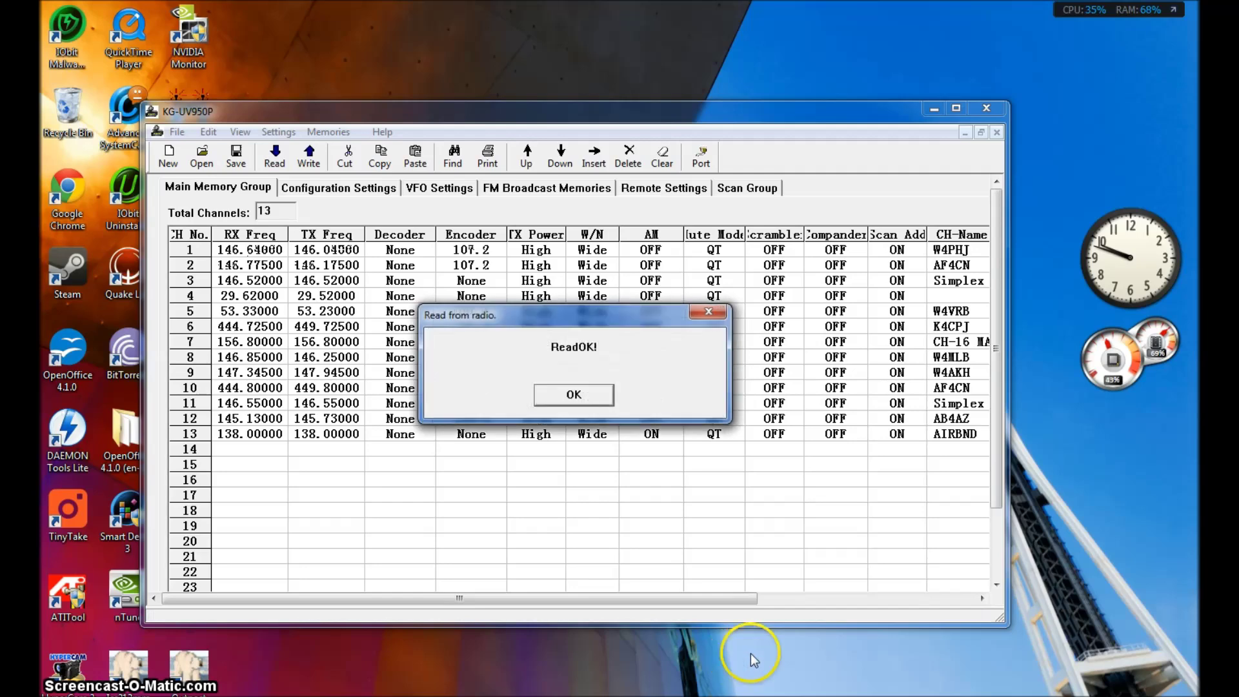
click(578, 394)
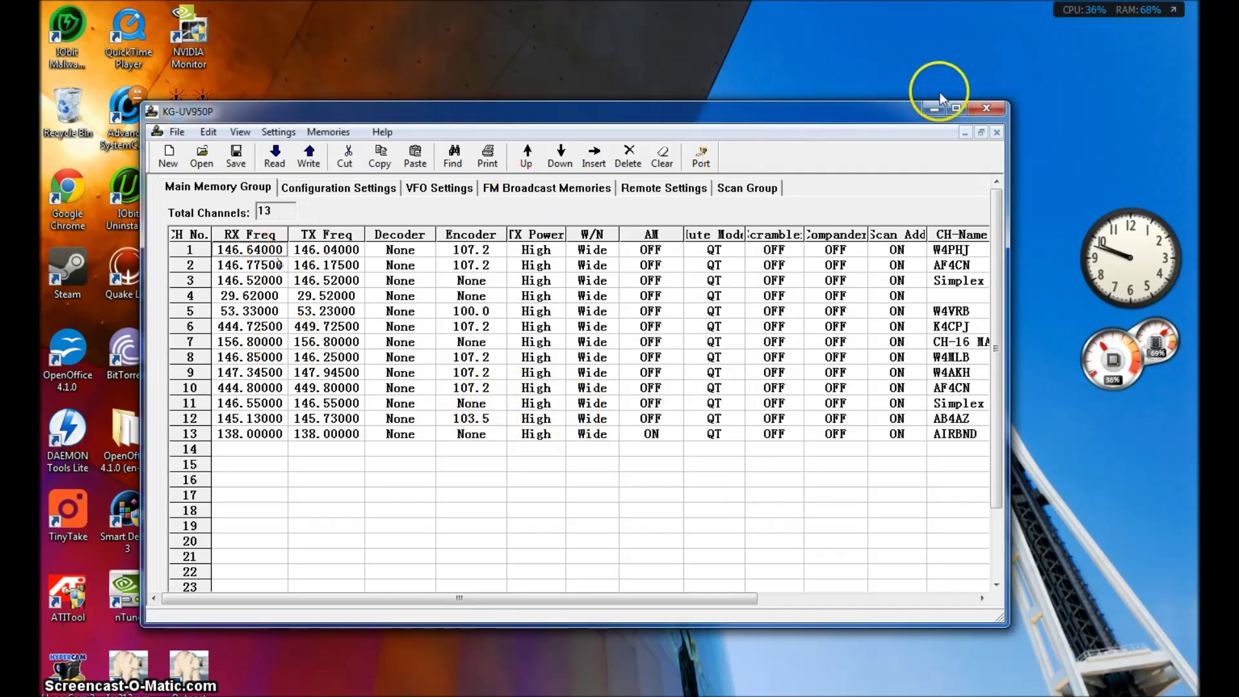
click(956, 108)
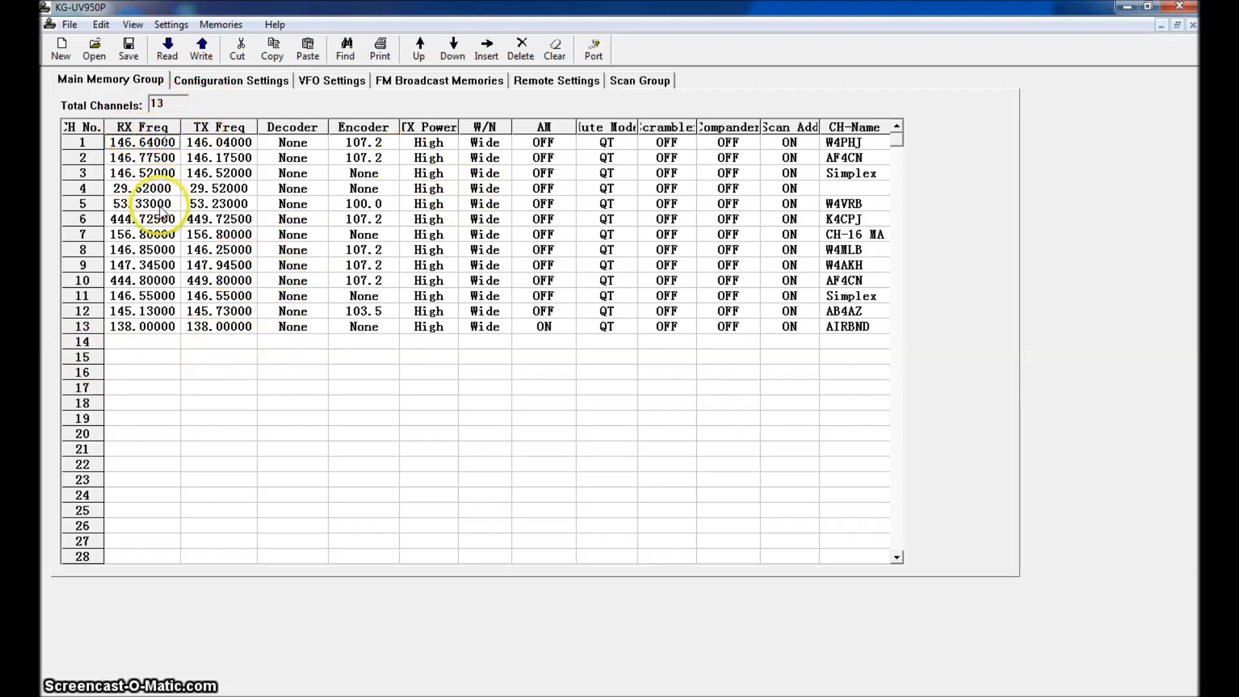
Add channel 14 with RX frequency 146.775, TX frequency 146.175 and a 107.2 encoder tone.
click(140, 342)
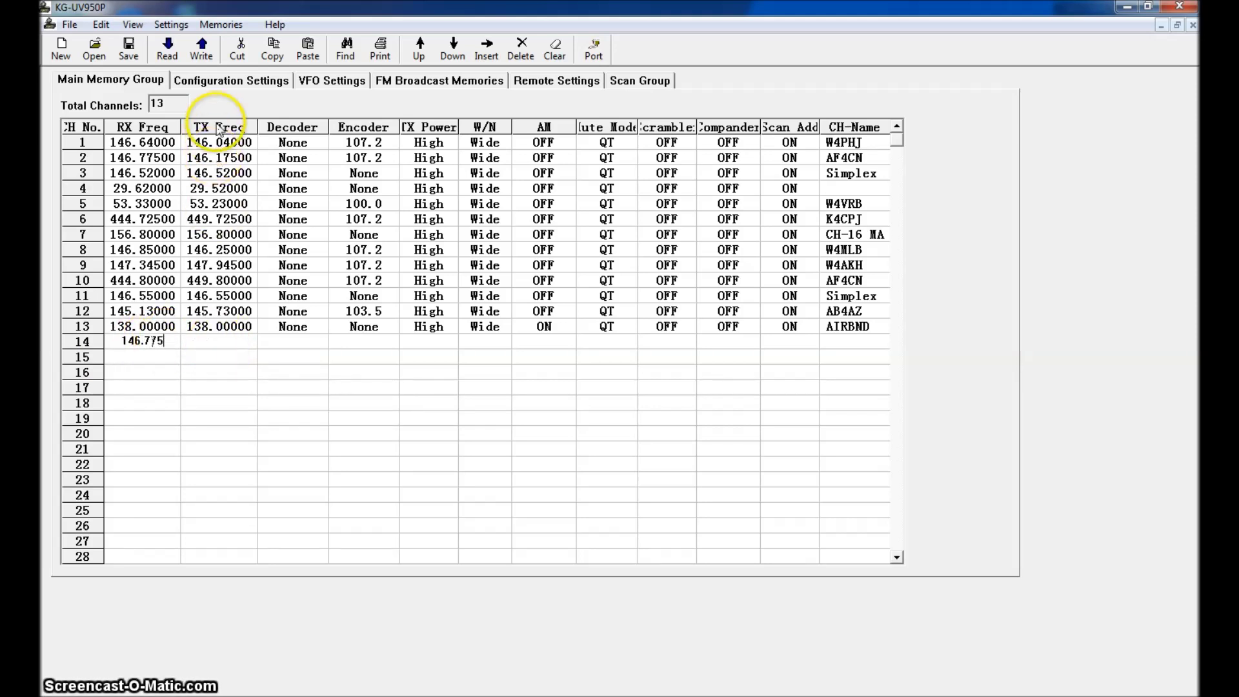
click(227, 343)
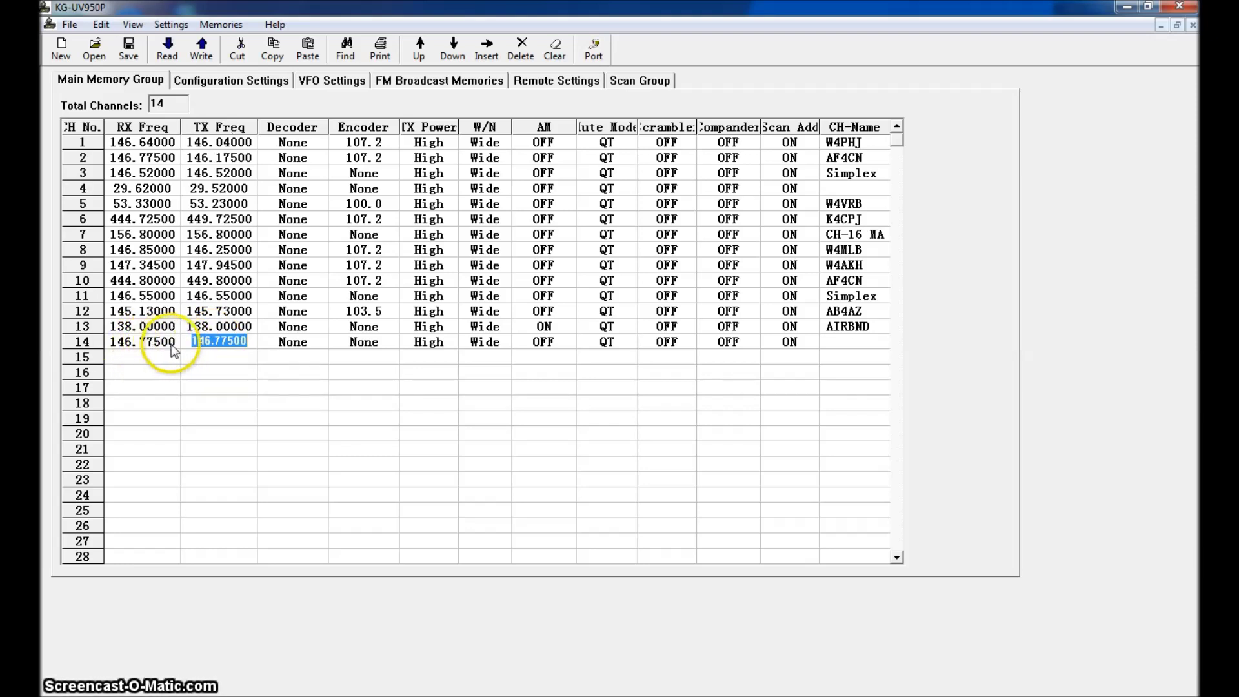
click(222, 342)
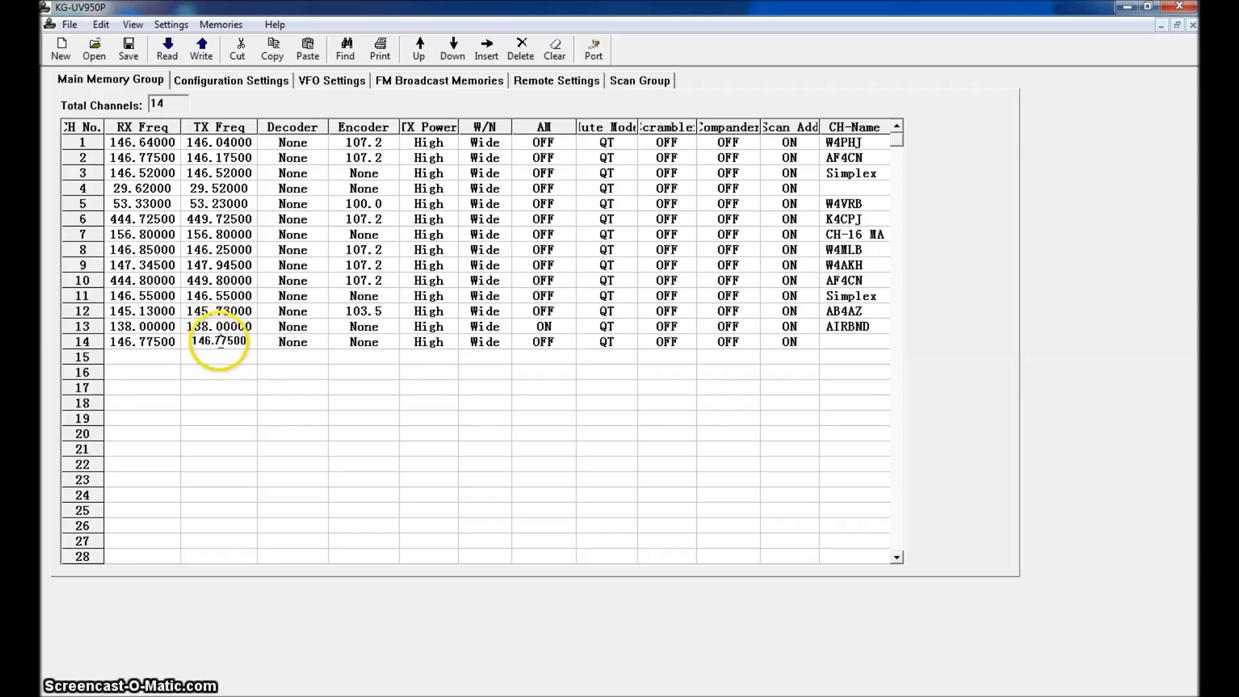
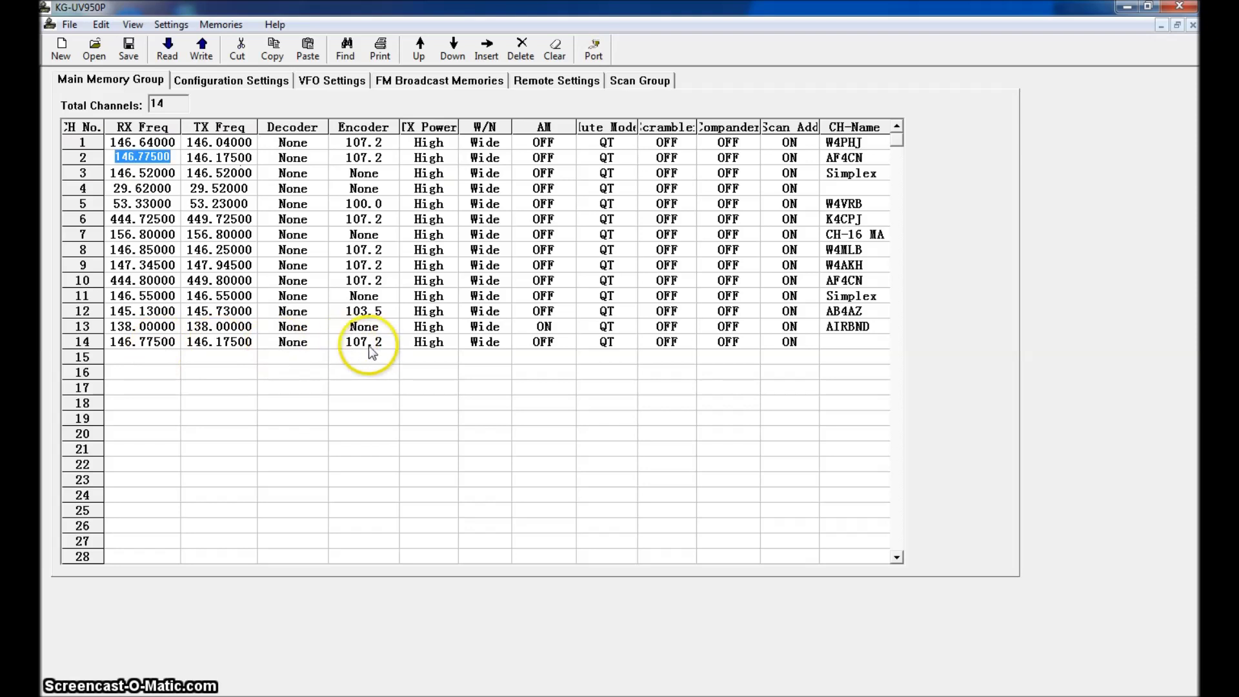
click(376, 344)
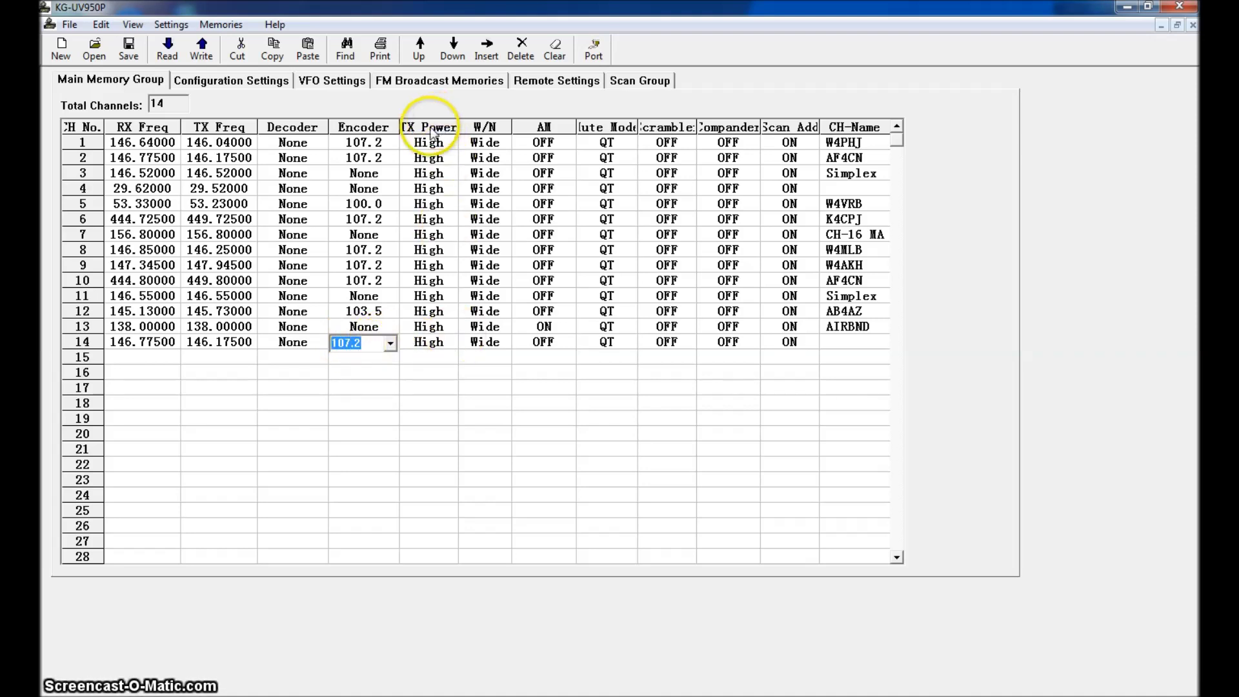
Set channel 14's TX power to High and its W/N bandwidth to Wide.
click(451, 342)
click(452, 343)
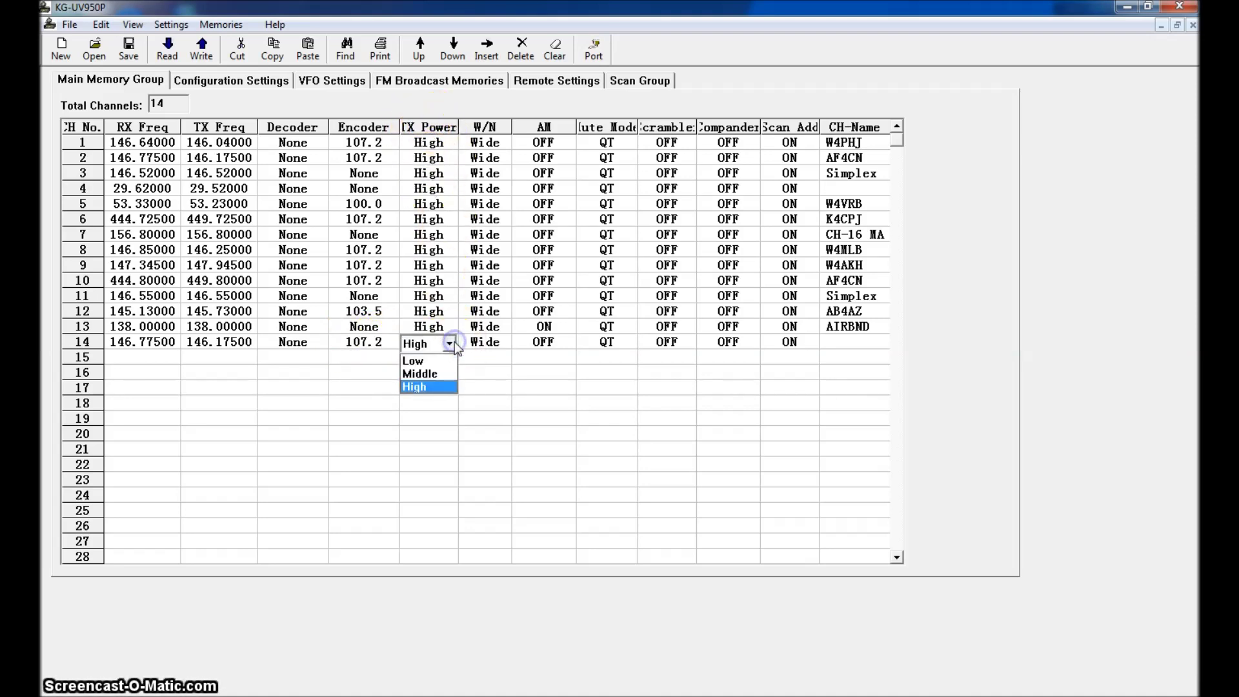
click(431, 388)
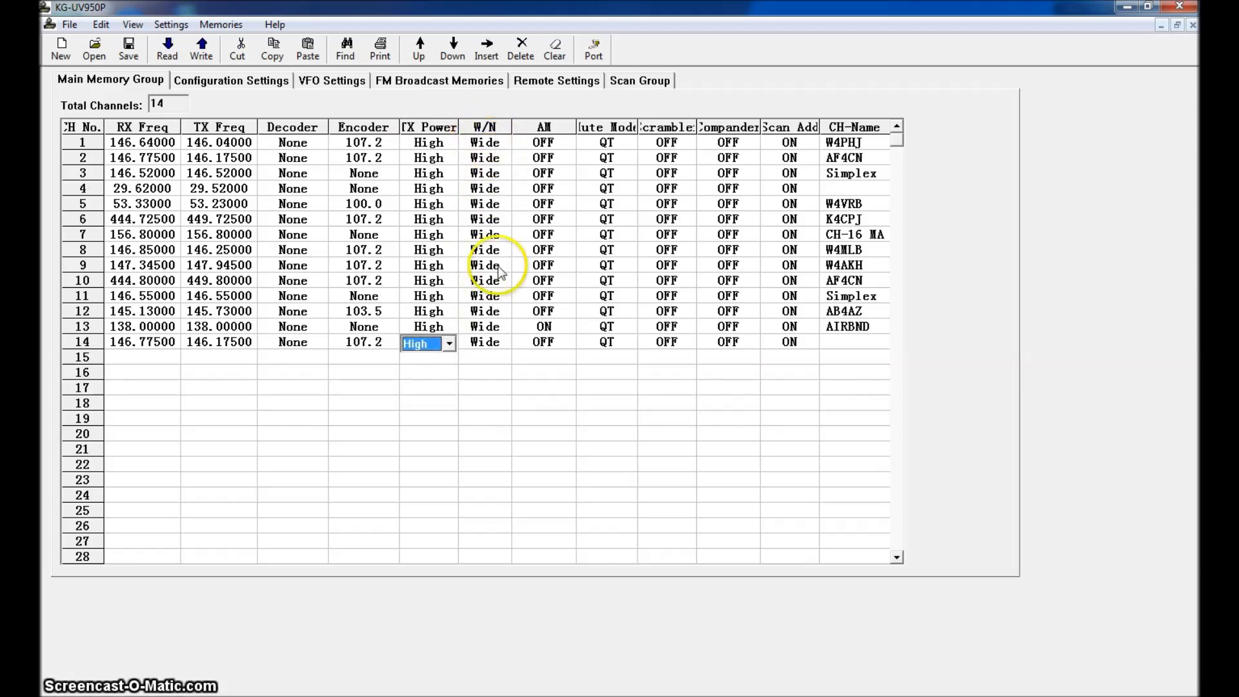
click(494, 342)
click(504, 344)
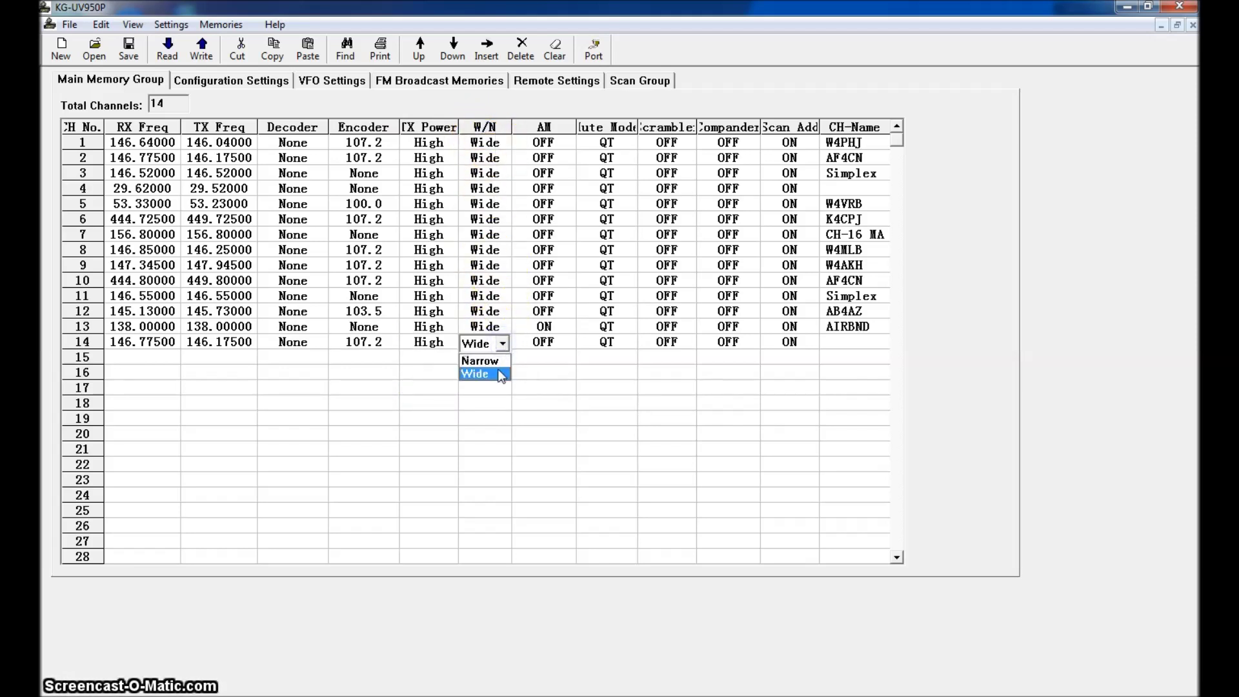
click(501, 374)
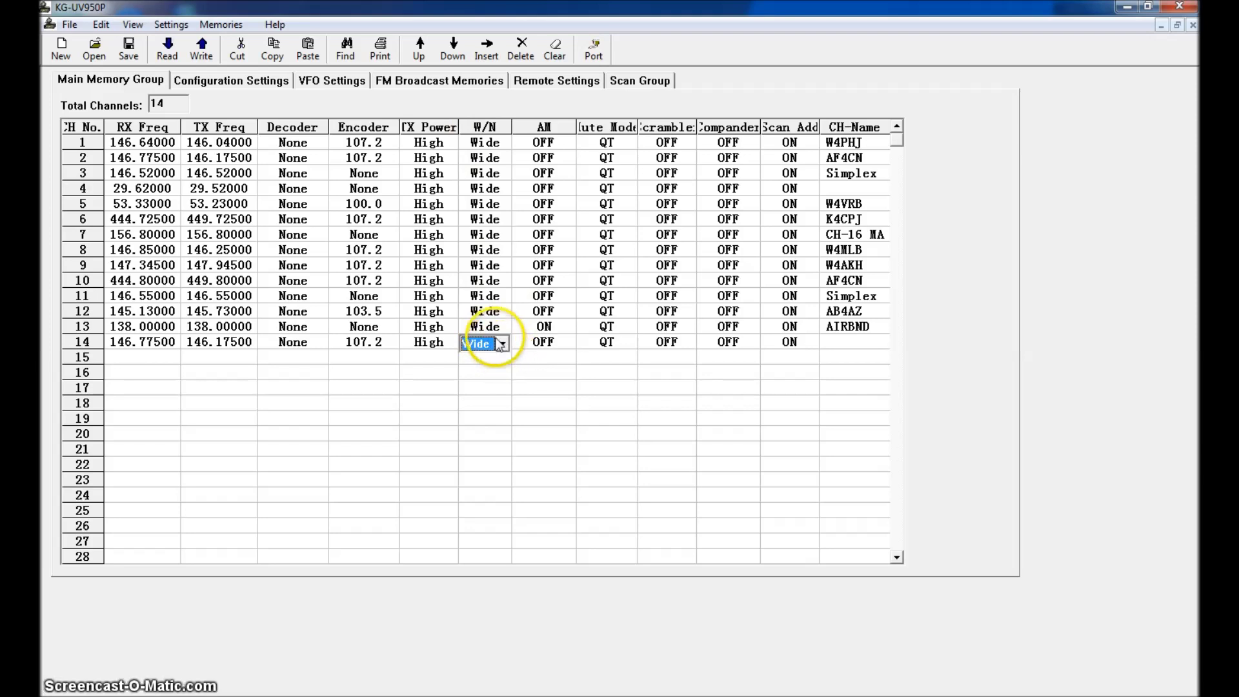
Switch channel 14's AM option to ON and back to OFF, and name the channel AF4CN.
click(568, 338)
click(567, 343)
click(555, 376)
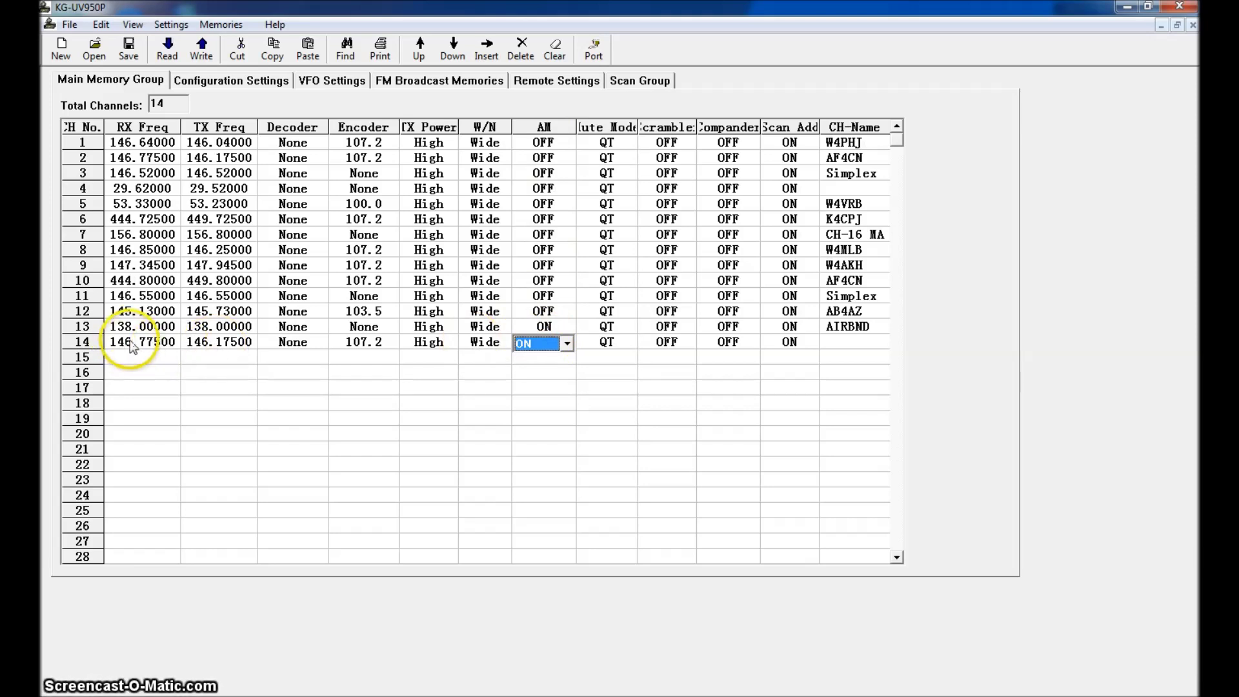
click(568, 343)
click(550, 361)
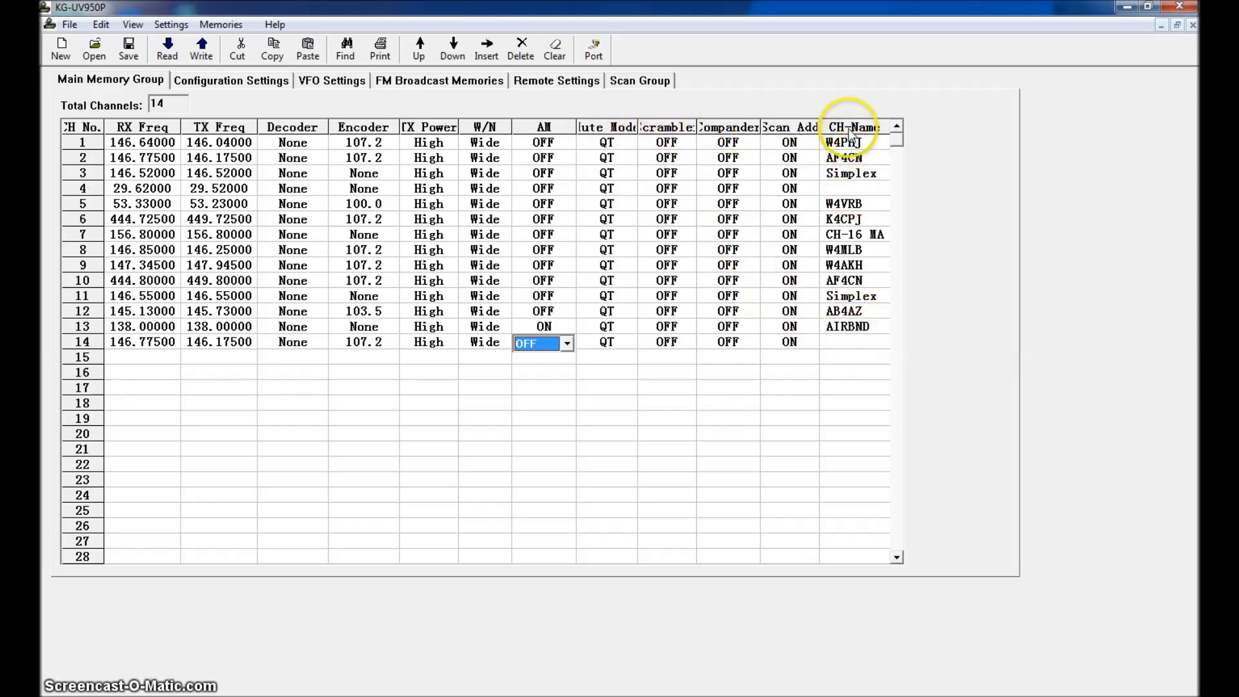
click(857, 342)
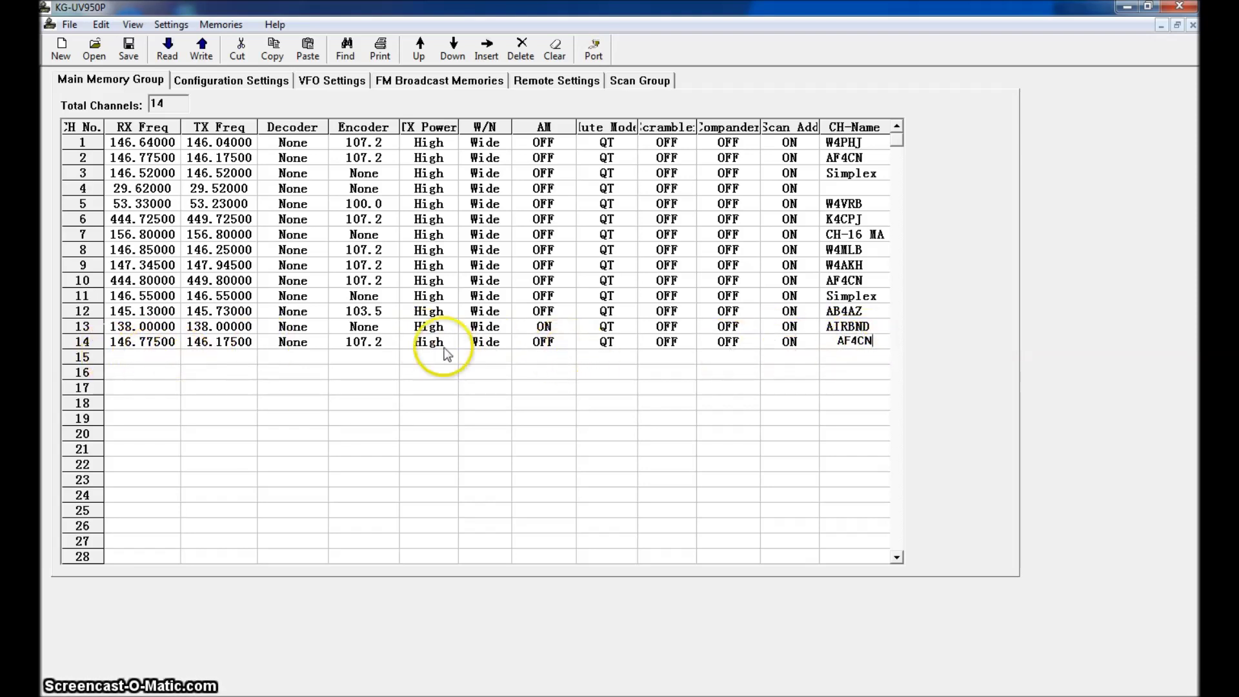
Add channel 15 with RX frequency 144.390, keep the same TX frequency and name the channel APRS.
click(150, 355)
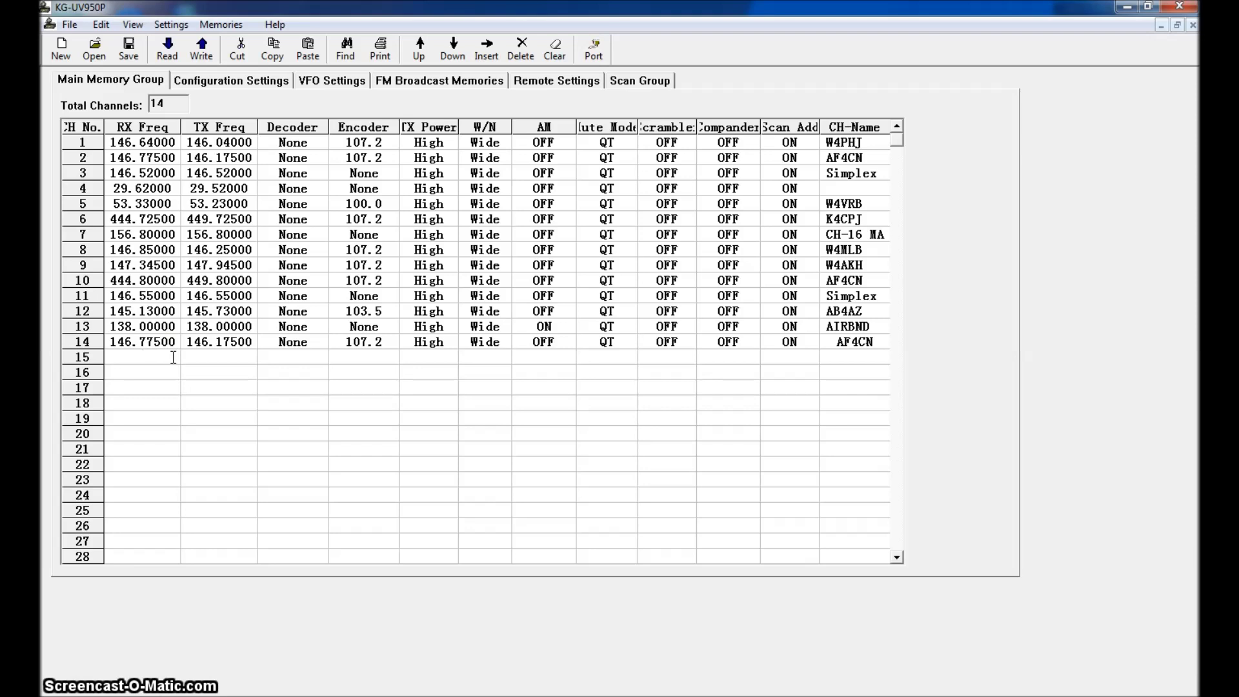
text(144.390)
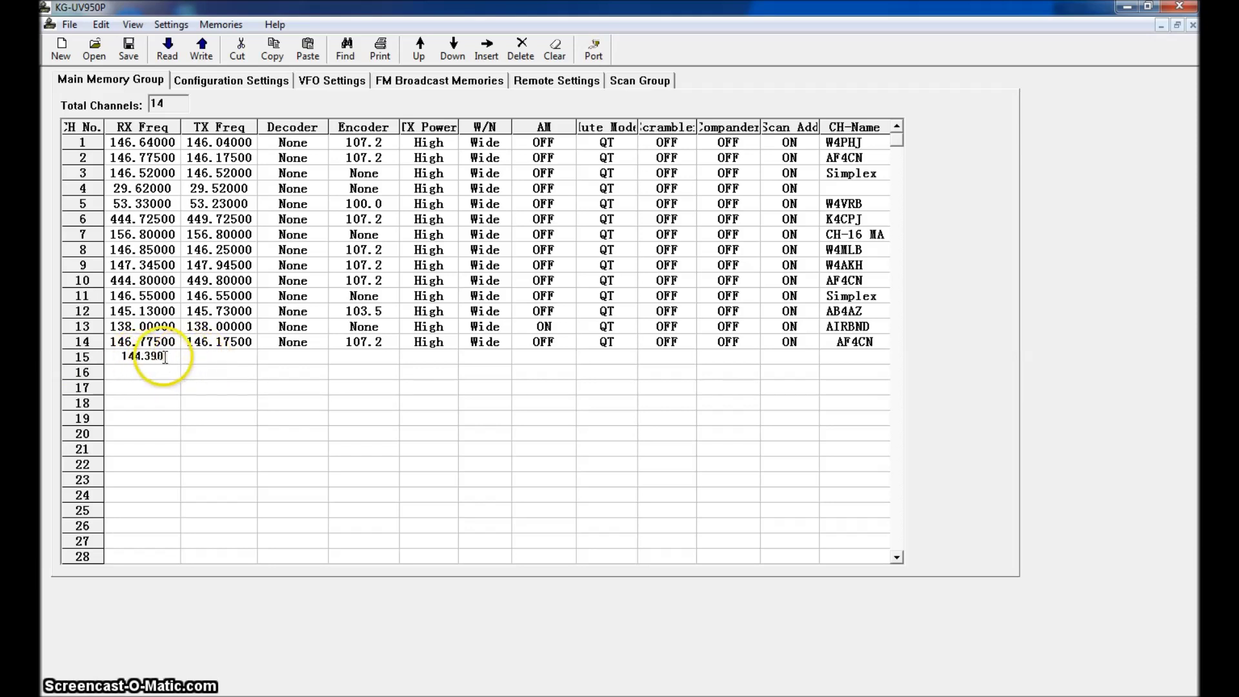
click(227, 360)
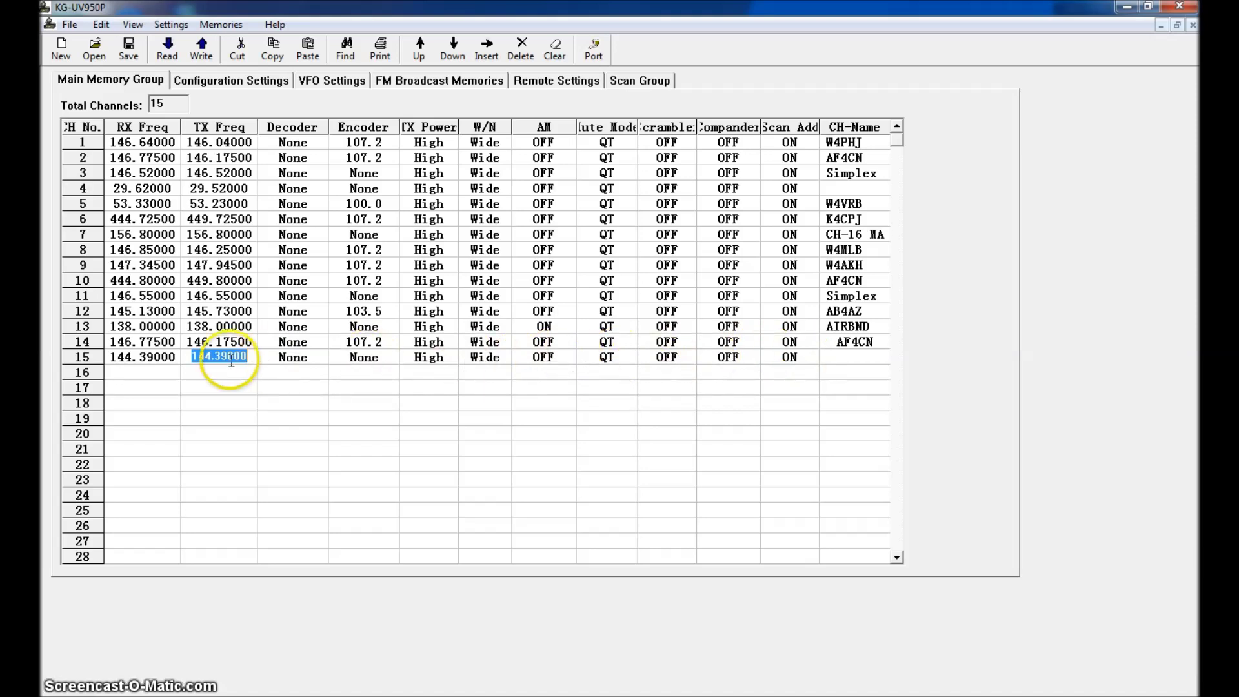
click(871, 362)
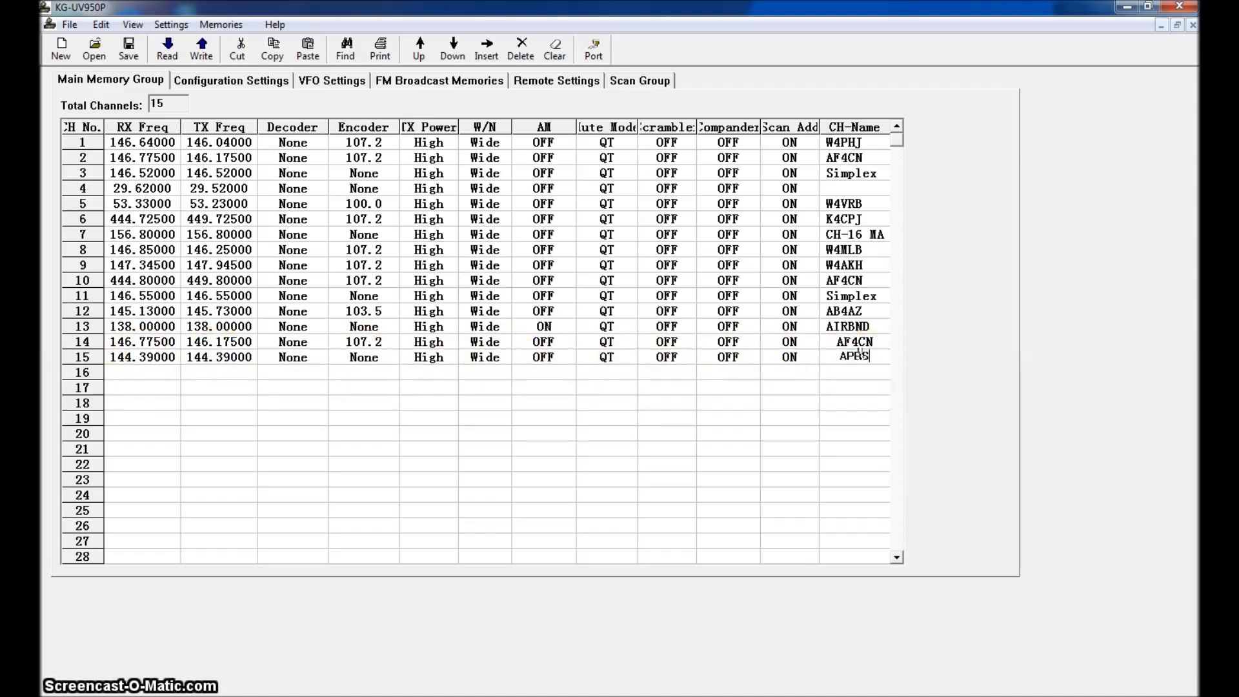
Add channel 16 with RX frequency 29.640, TX frequency 29.540 and the name "10m TX".
click(143, 371)
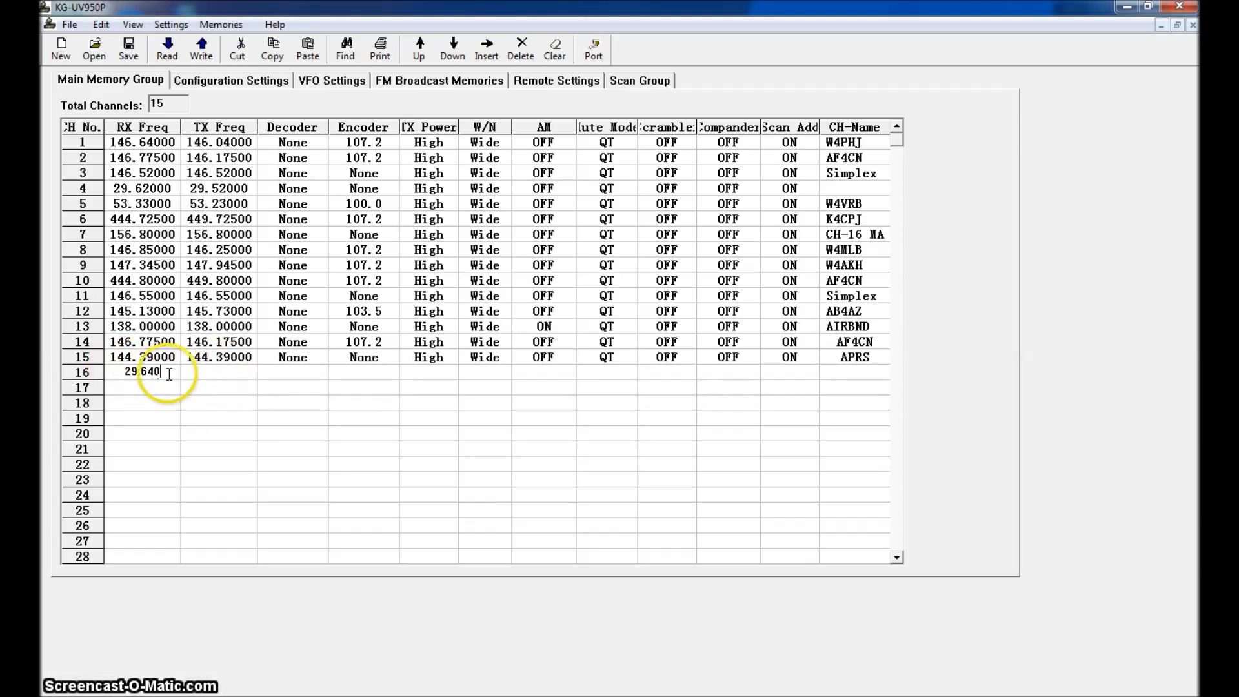
click(226, 379)
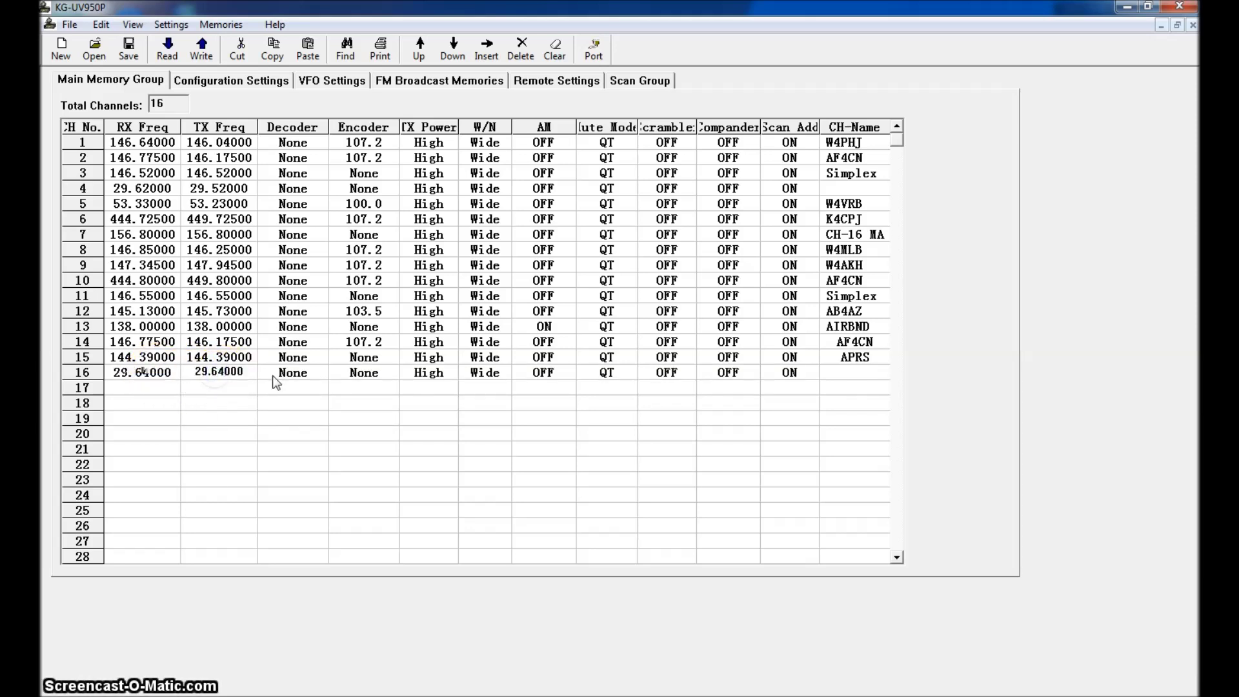
key(BackSpace)
text(5)
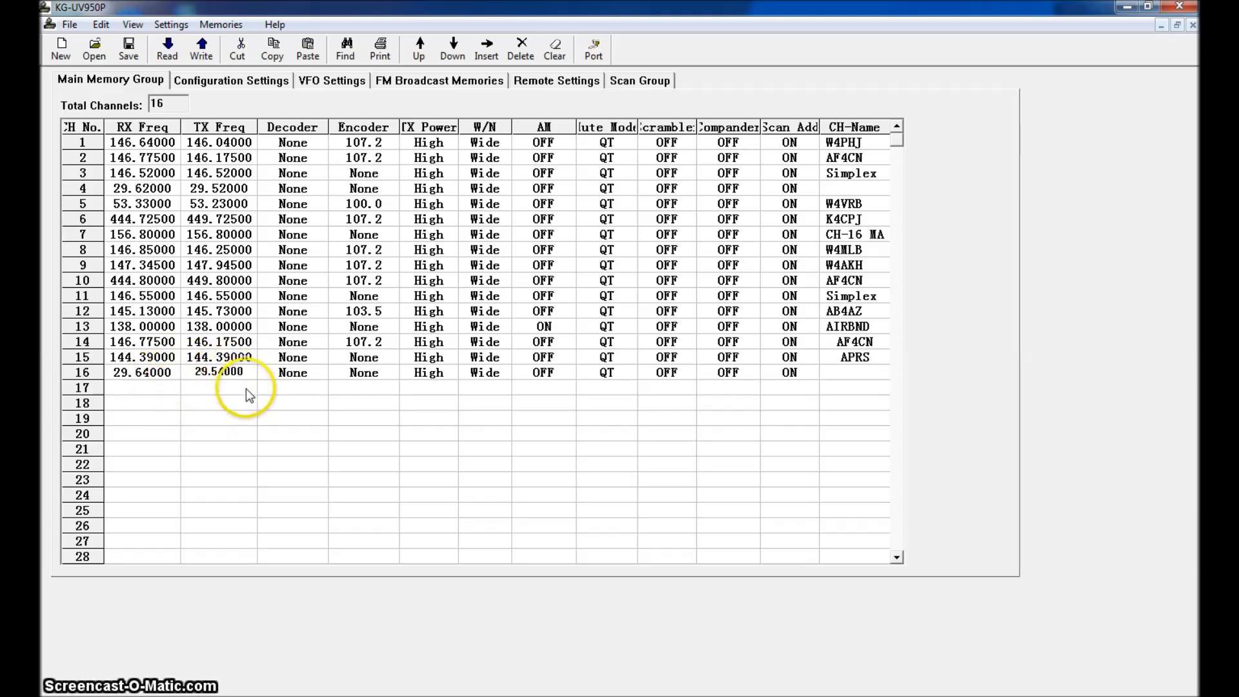
click(308, 381)
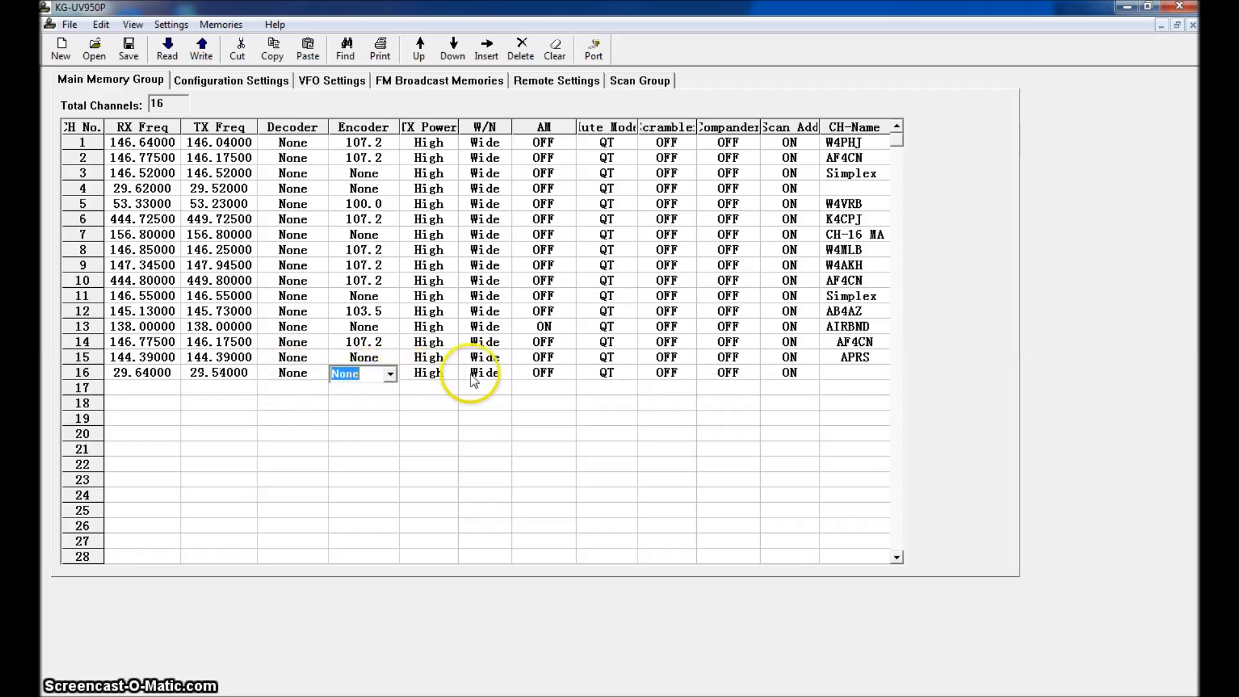
click(858, 374)
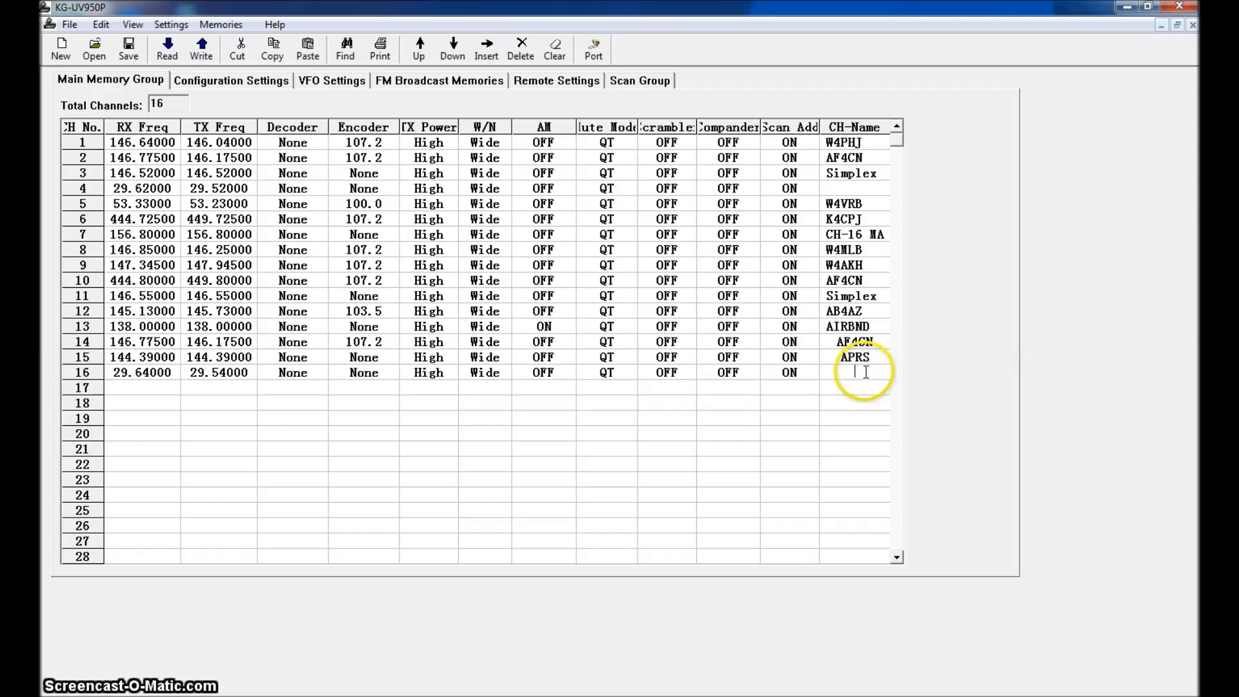
text(10m TX)
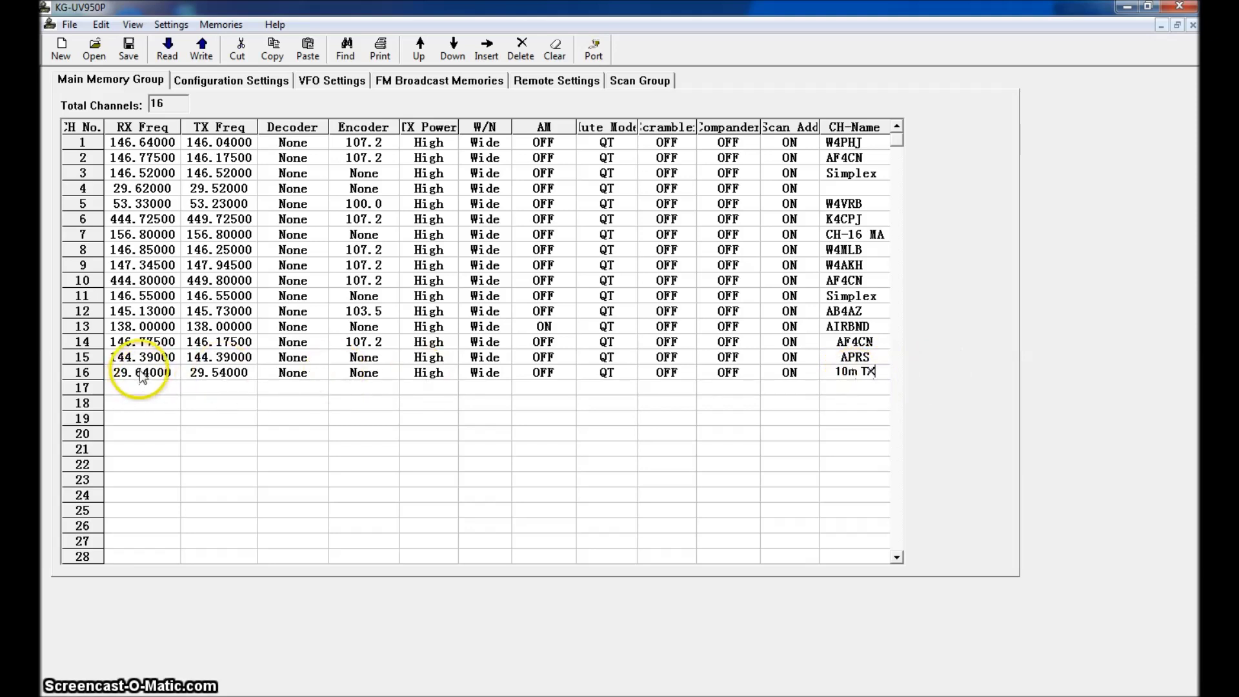
Select None as channel 16's encoder tone and view the end of the memory channel list.
click(213, 373)
click(294, 374)
click(359, 373)
click(391, 374)
mouse_move(392, 395)
mouse_down()
mouse_move(395, 542)
mouse_move(396, 404)
mouse_up()
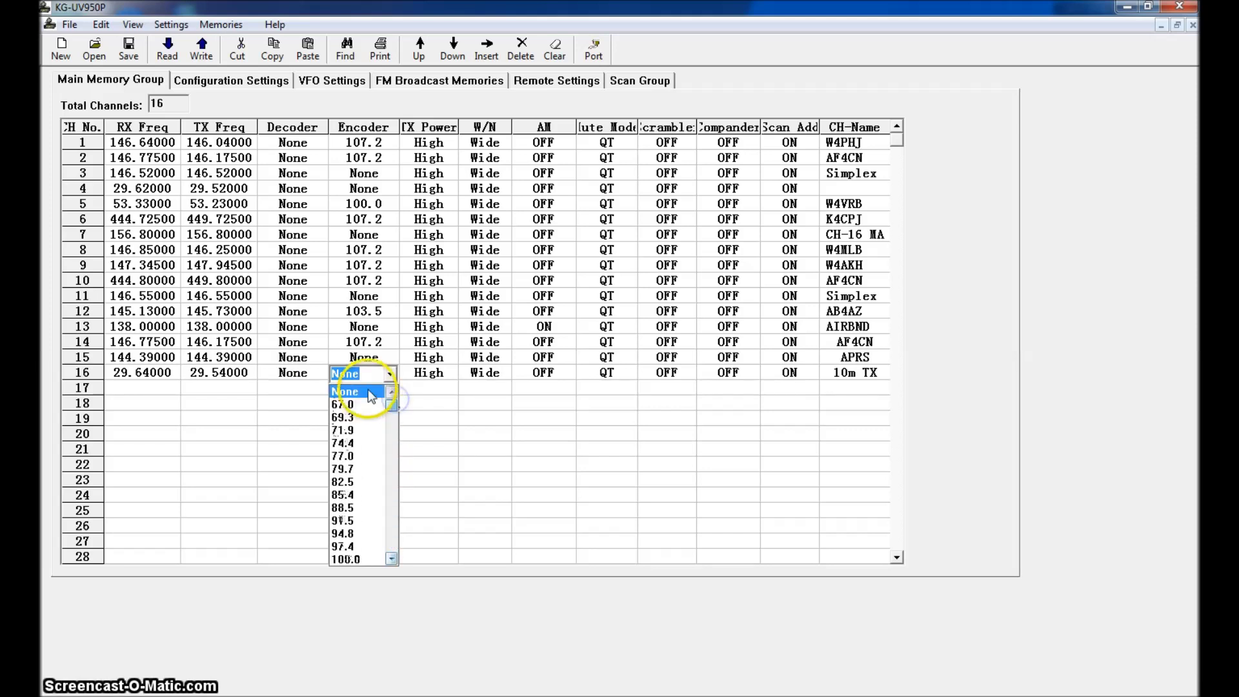
click(368, 396)
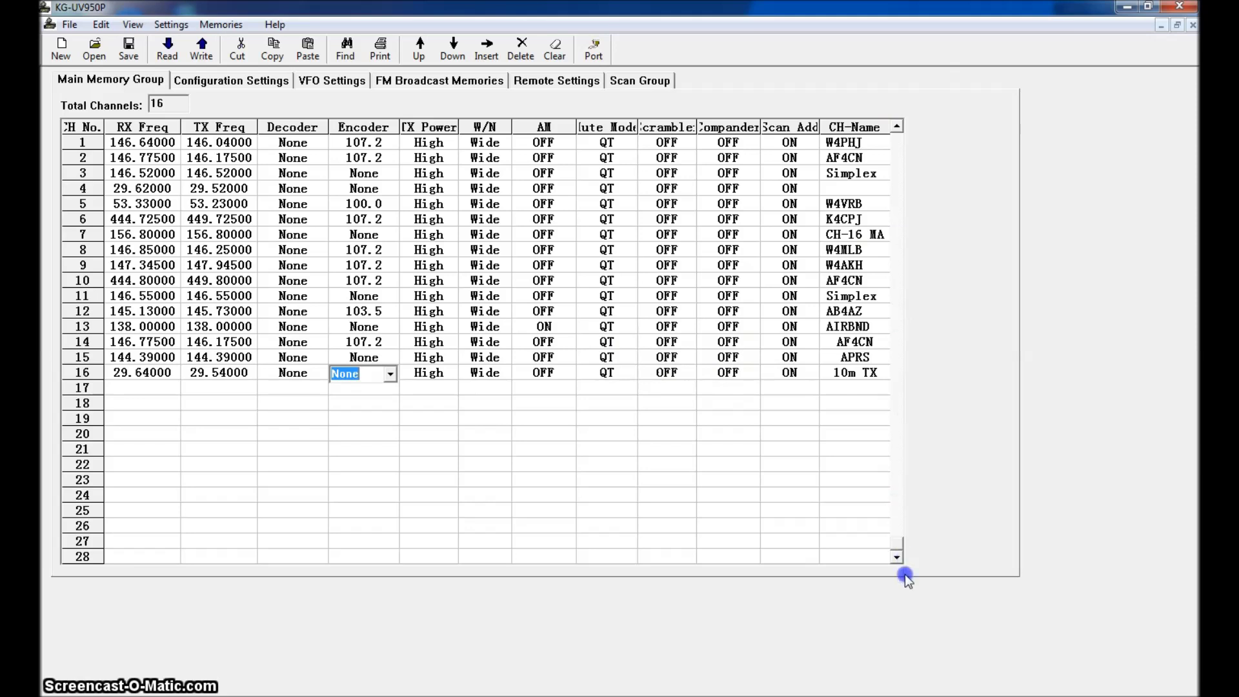
drag(905, 575, 899, 573)
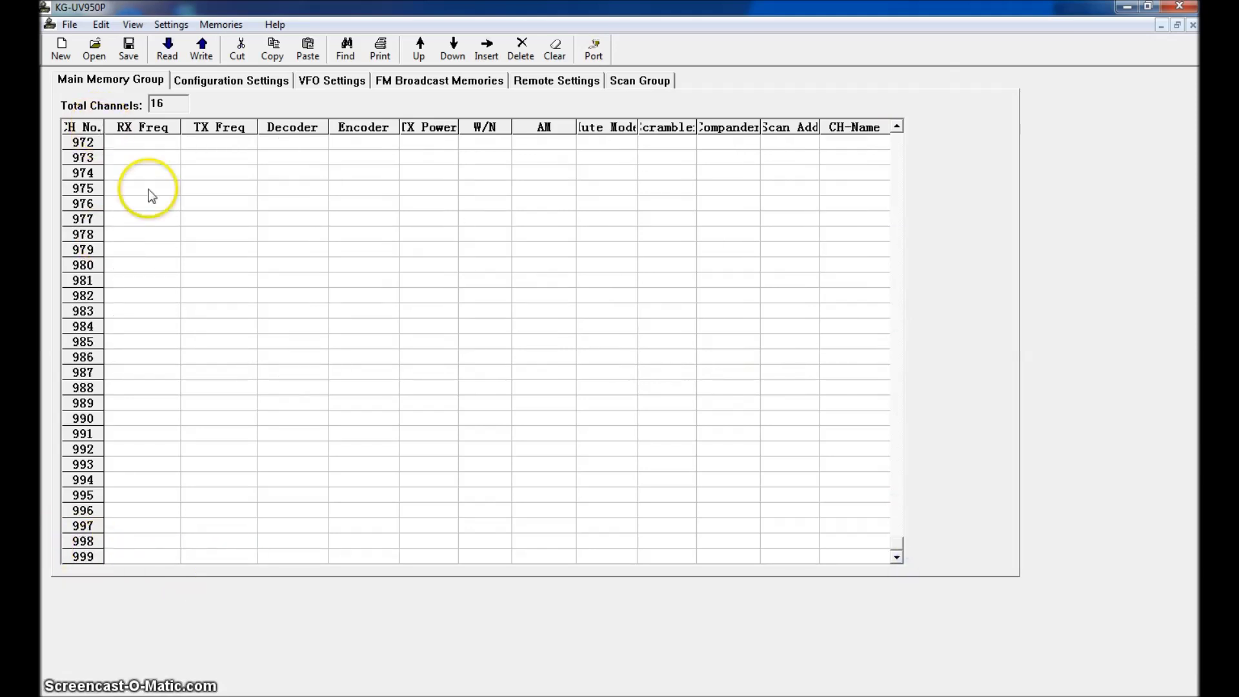
View the start of the memory channel list and open the configuration settings.
drag(896, 550, 900, 219)
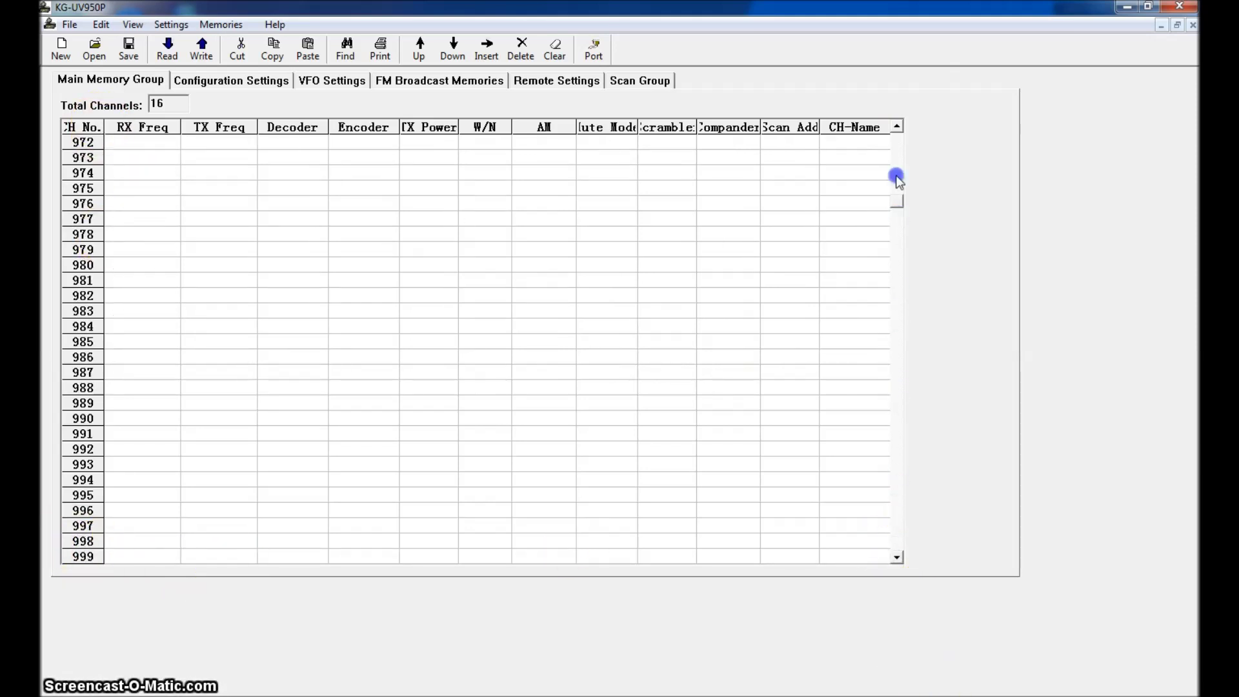
drag(899, 154, 897, 136)
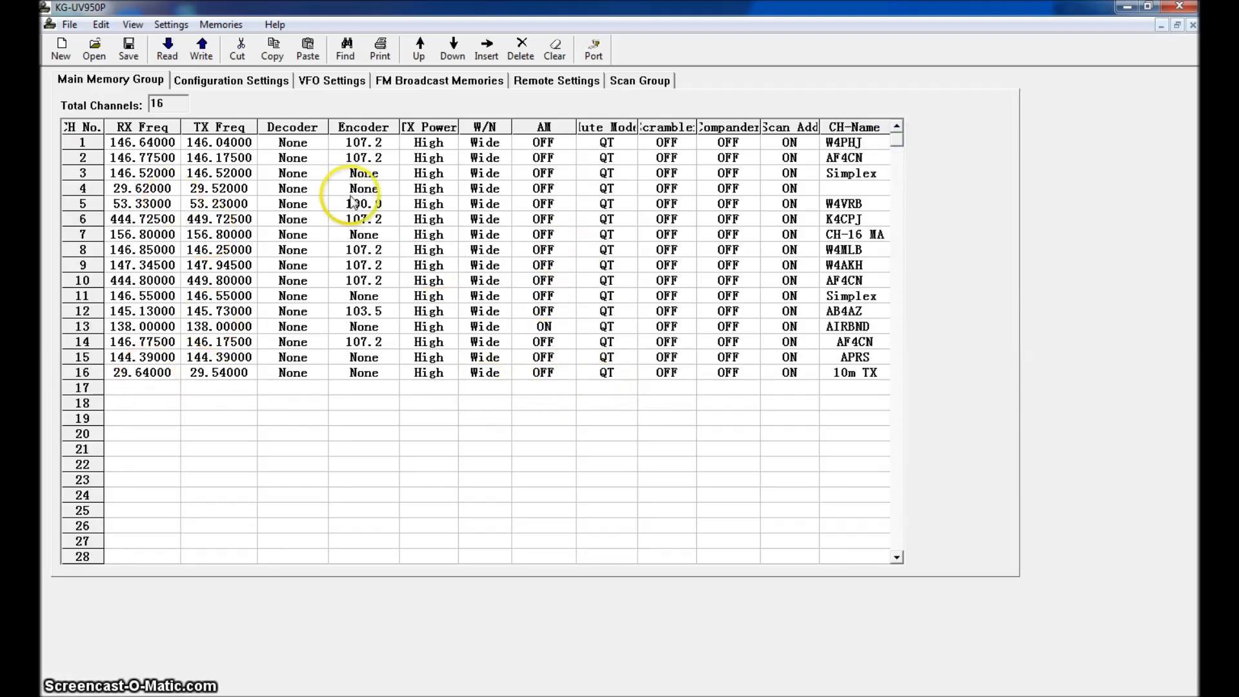
click(245, 81)
click(152, 81)
click(234, 82)
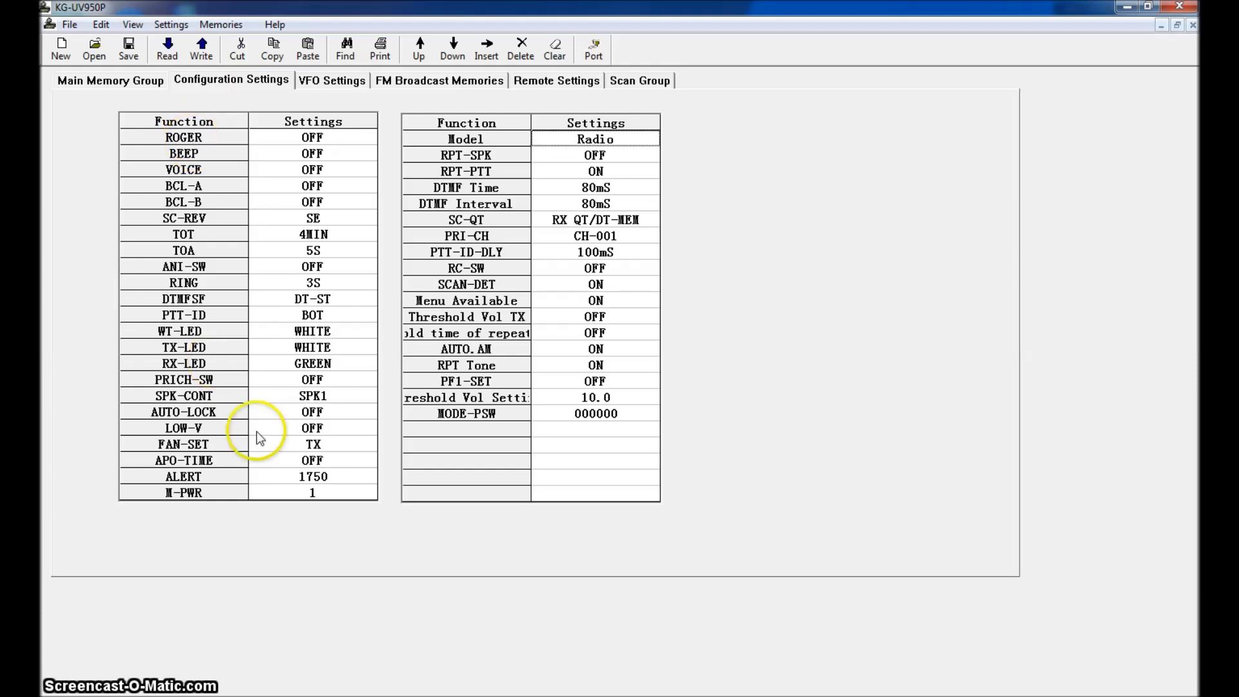
Look over the ROGER, VOICE and TOT configuration settings, keeping VOICE at OFF.
click(273, 138)
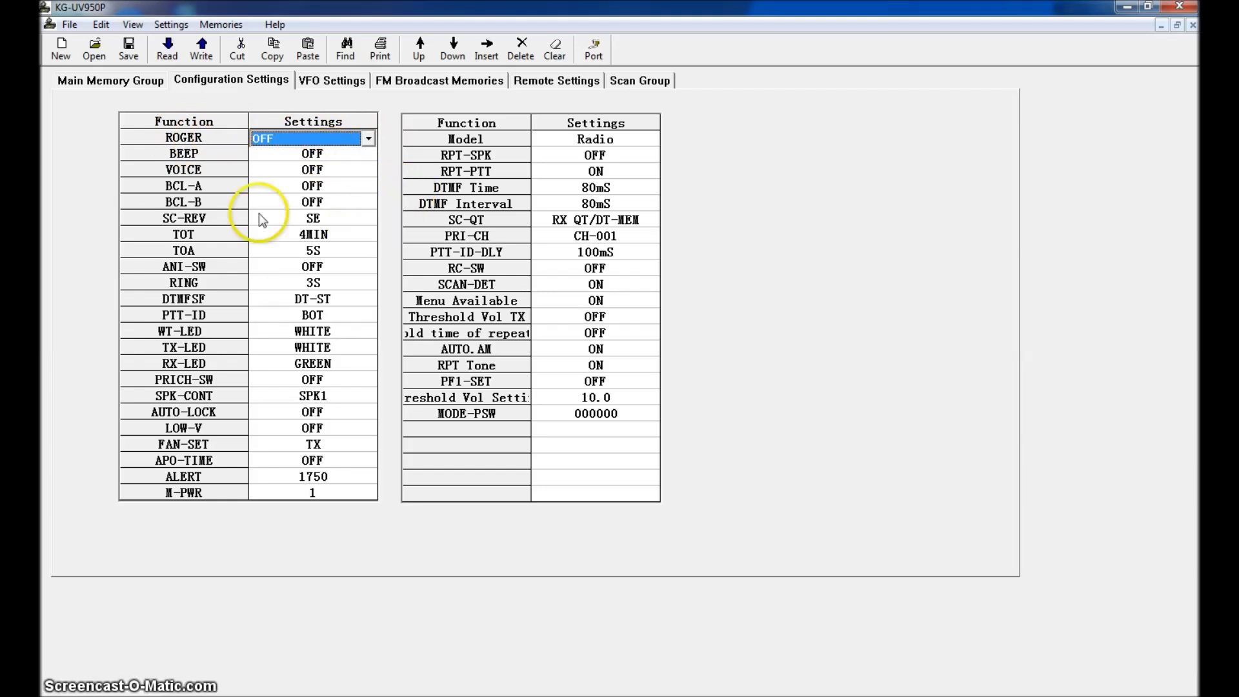
click(271, 169)
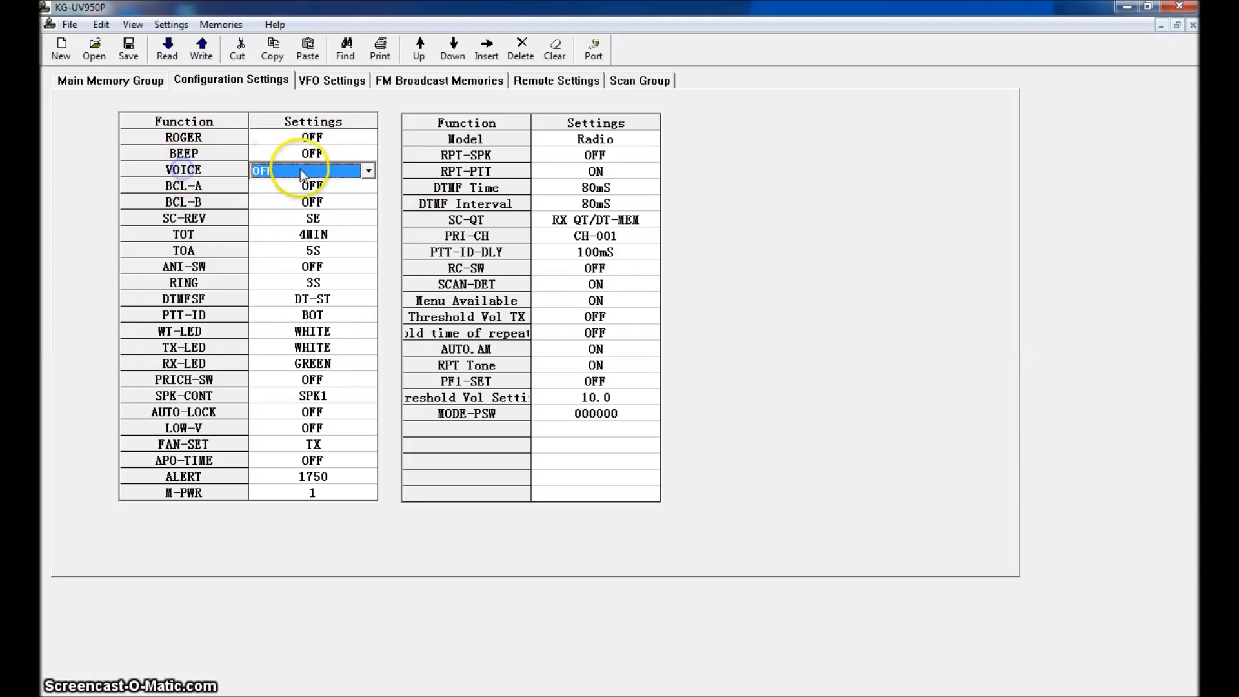
click(369, 171)
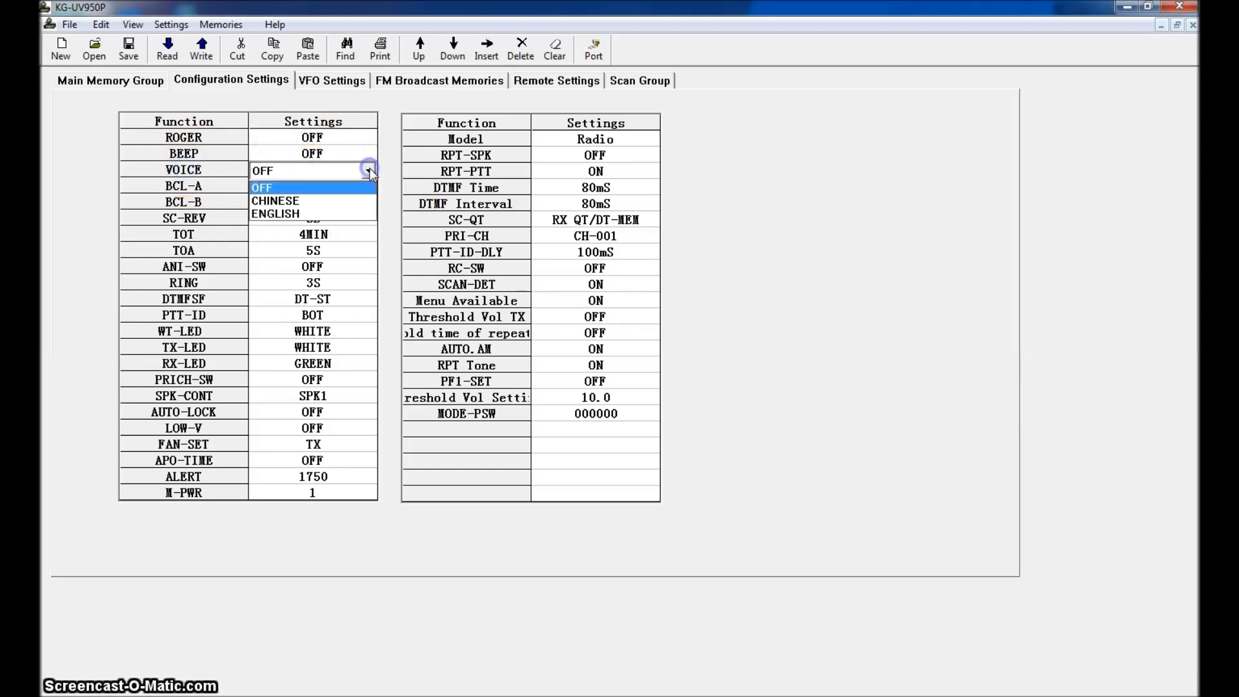
click(306, 187)
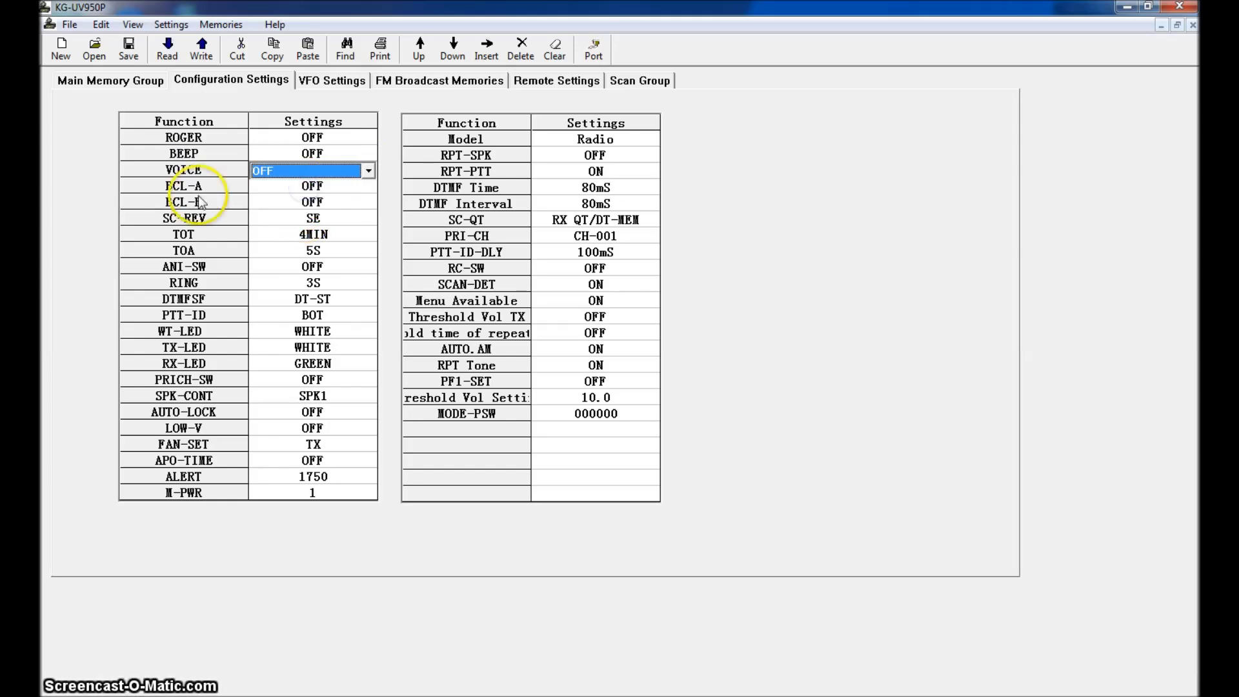
click(265, 235)
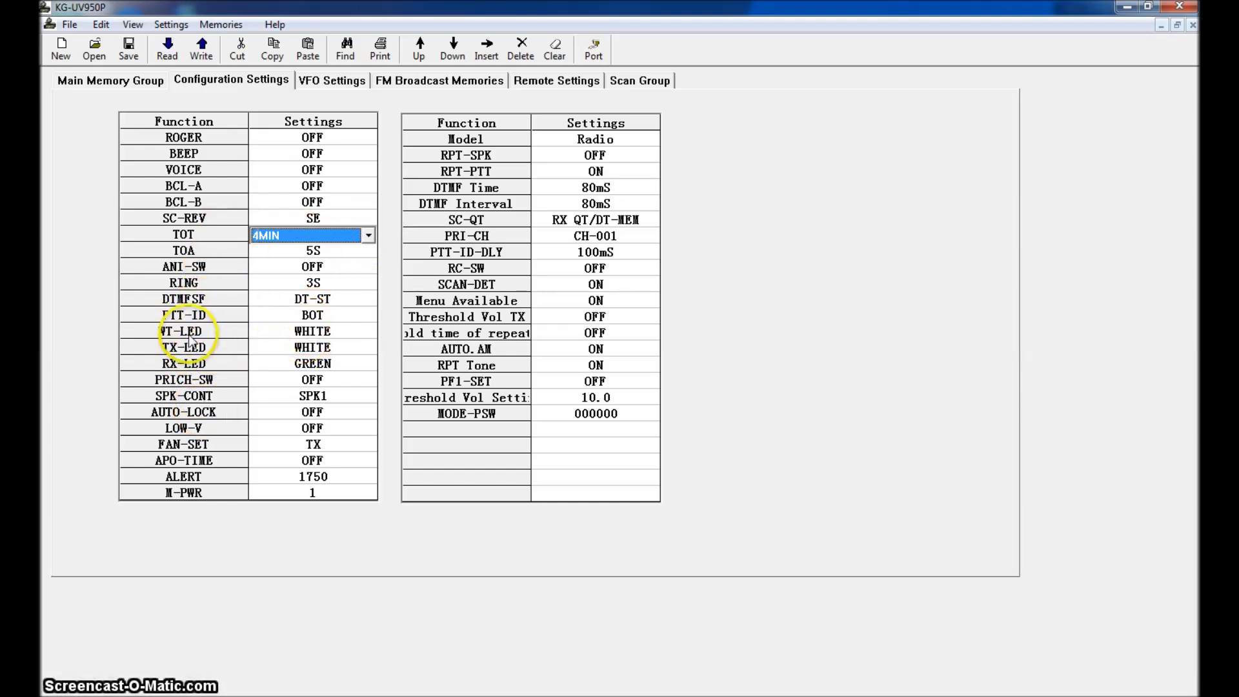
Set the TX-LED color to BLUE in the configuration settings.
click(313, 347)
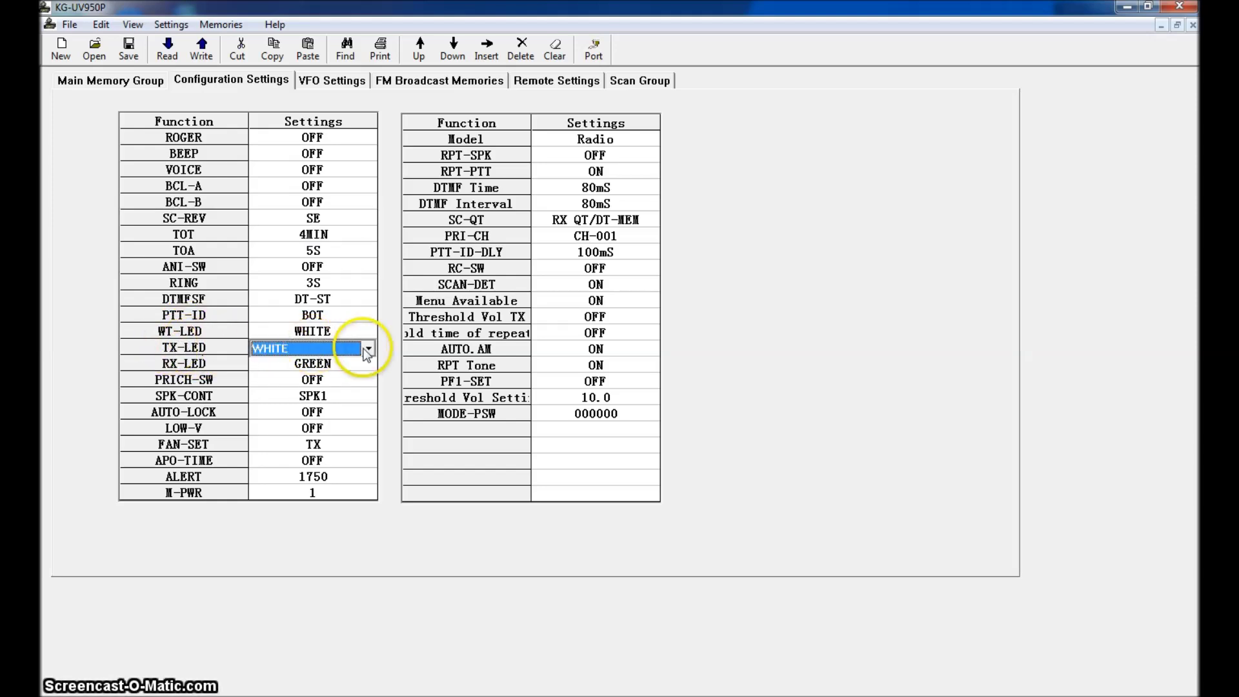
click(366, 348)
click(271, 393)
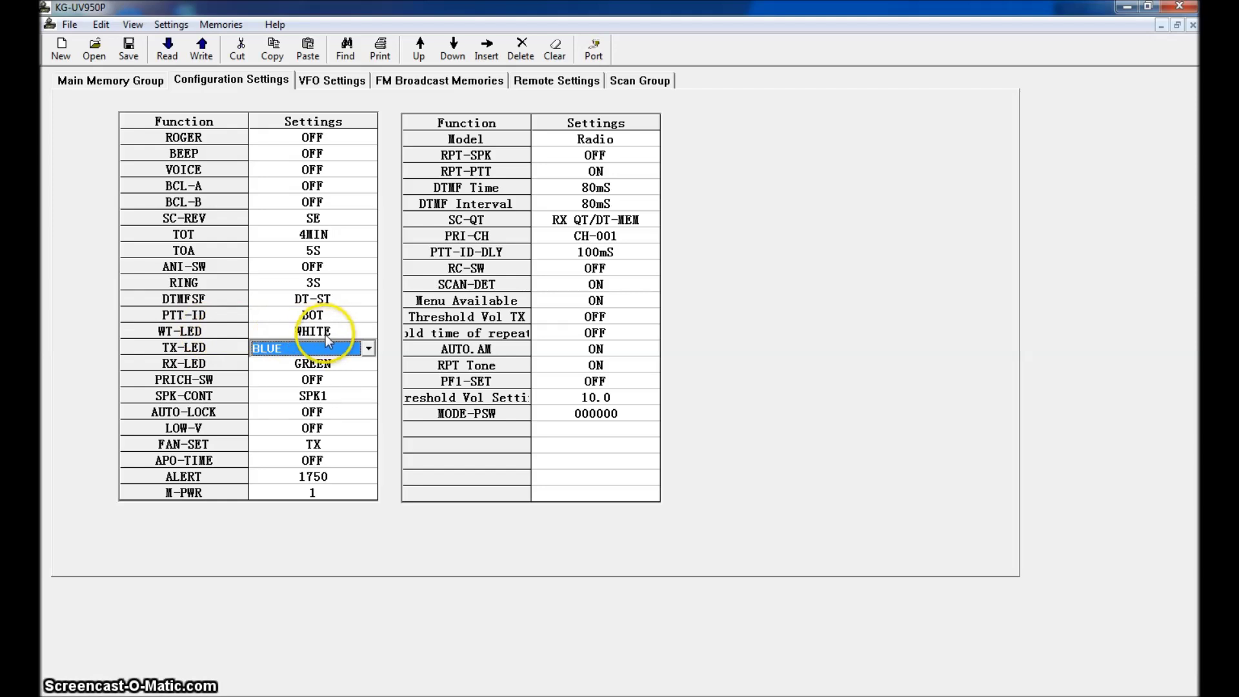
Check the FAN-SET options, keep TX selected and view the VFO settings.
click(194, 444)
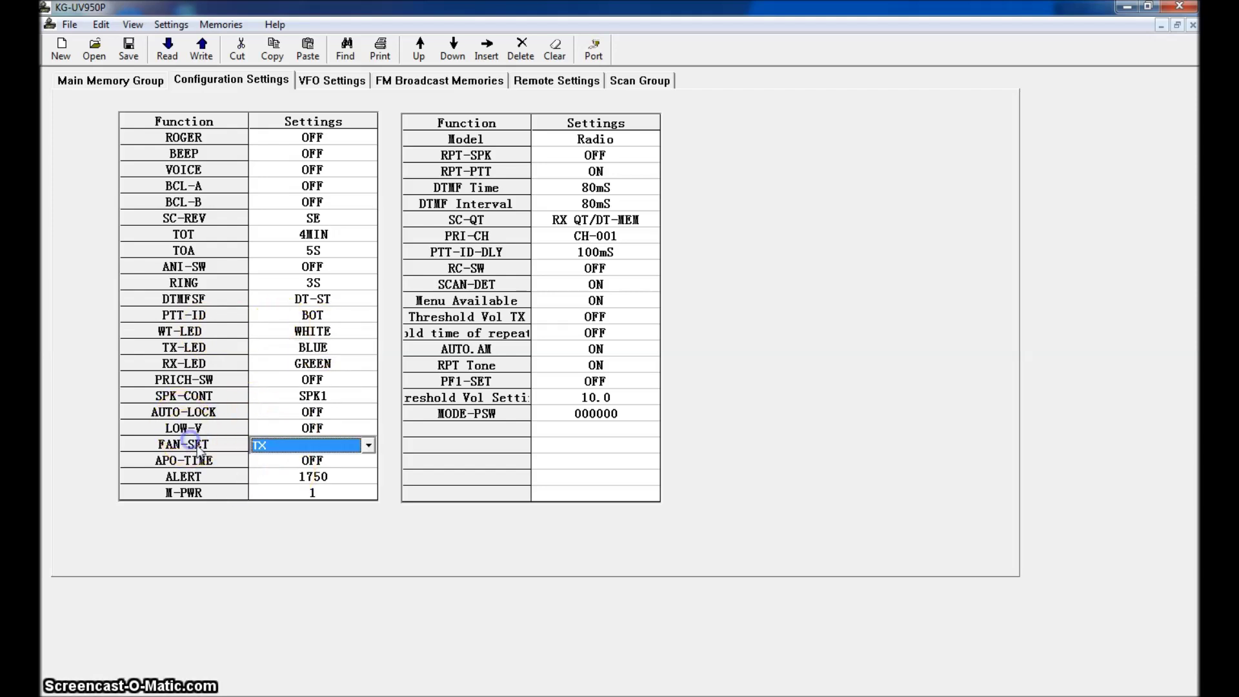
click(368, 445)
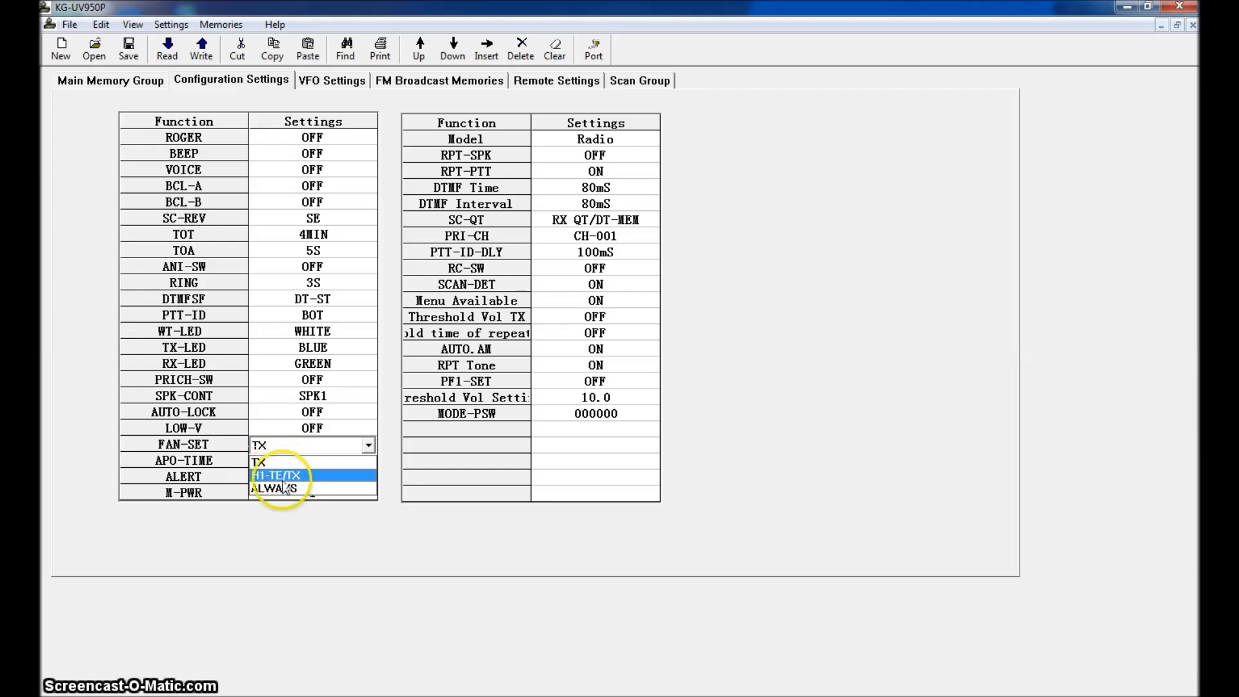
click(276, 463)
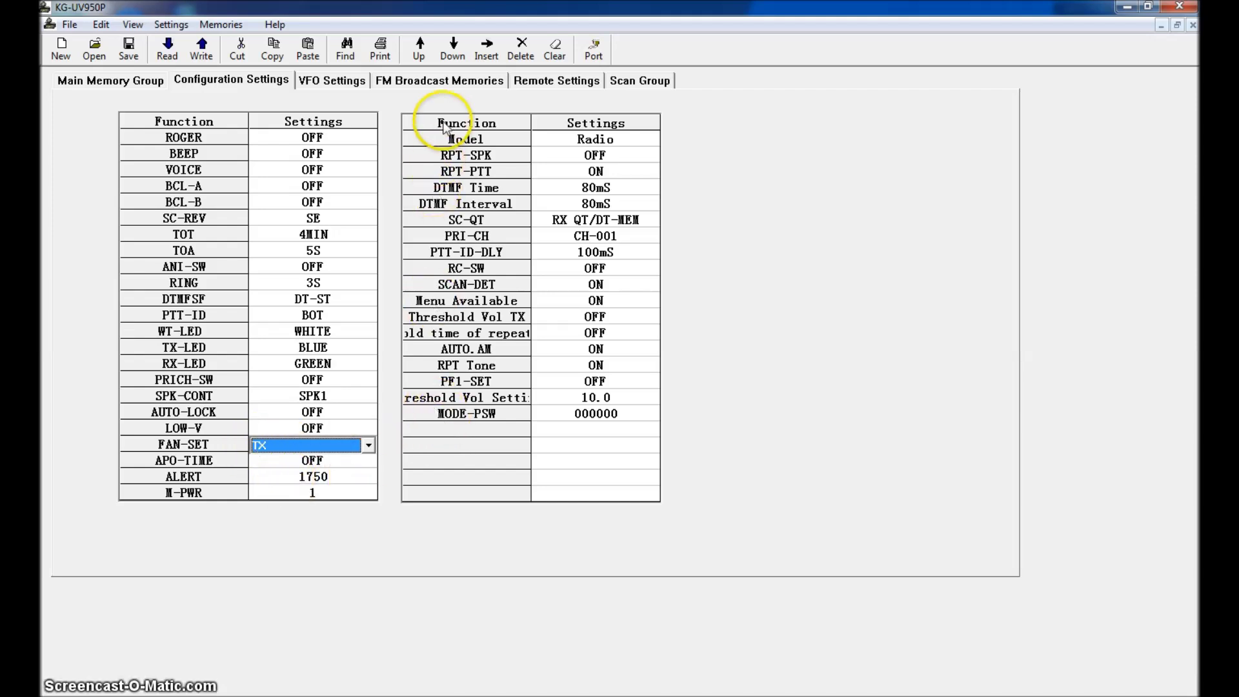
click(323, 82)
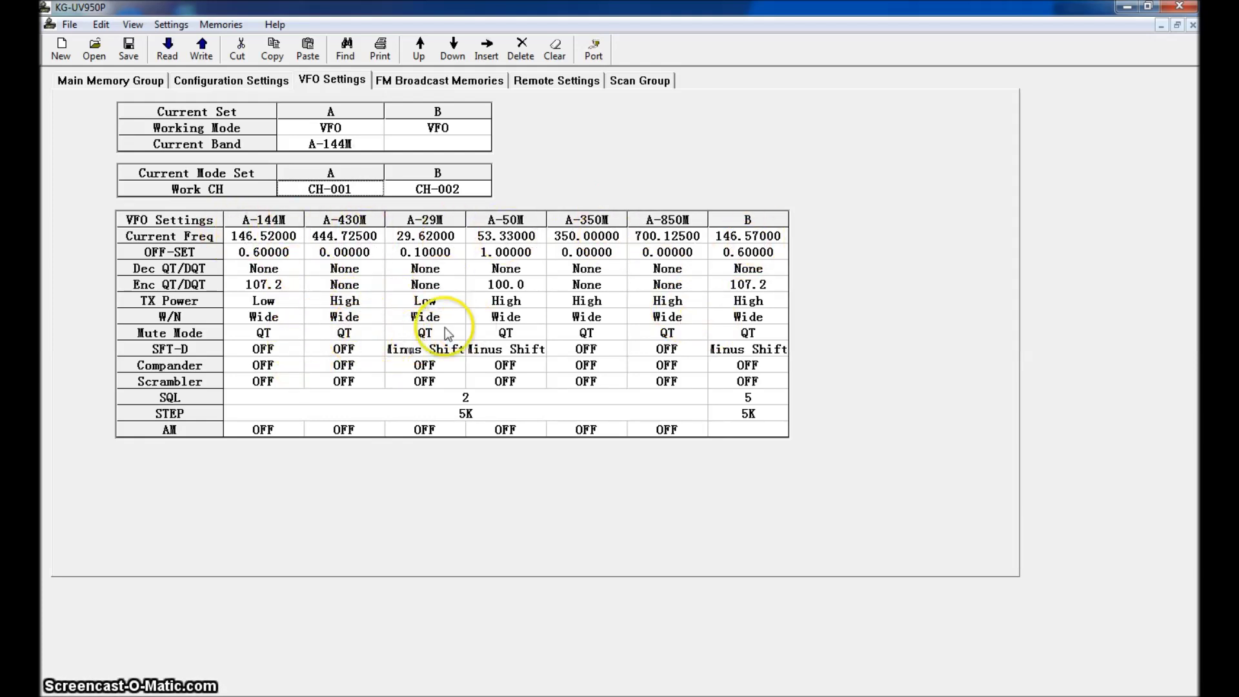
Set FM broadcast memory 7 to 100.7 MHz and memory 8 to 96.5 MHz.
click(432, 80)
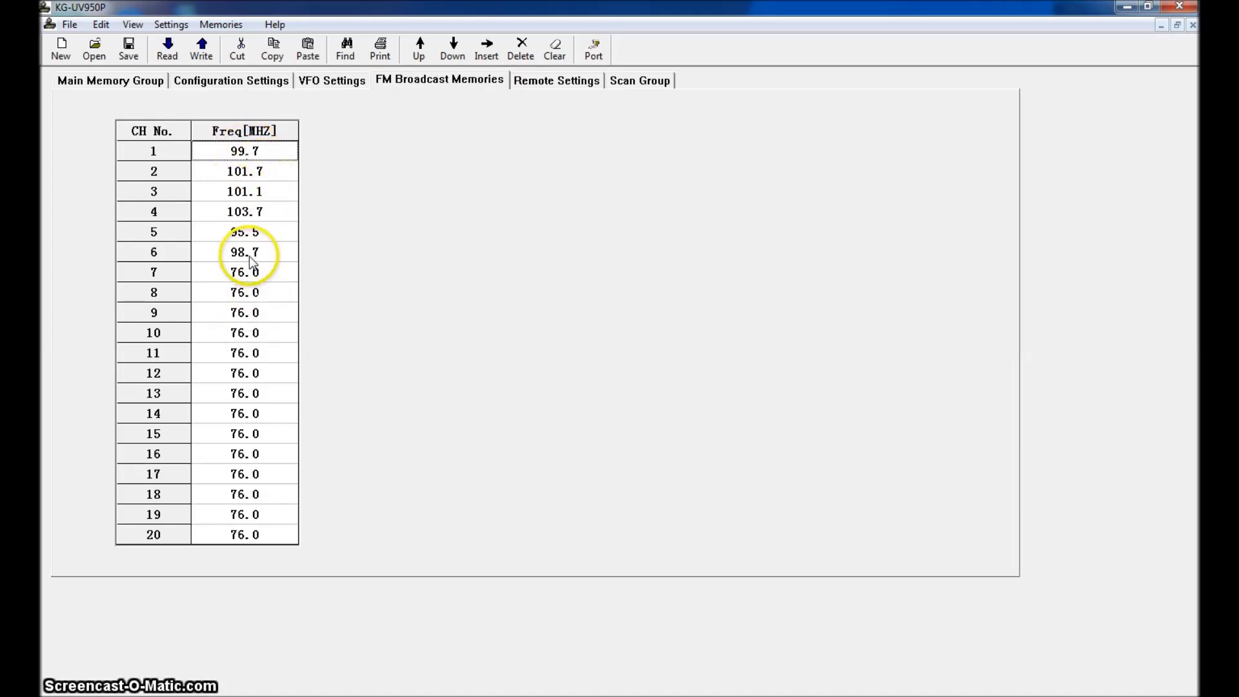
double_click(261, 272)
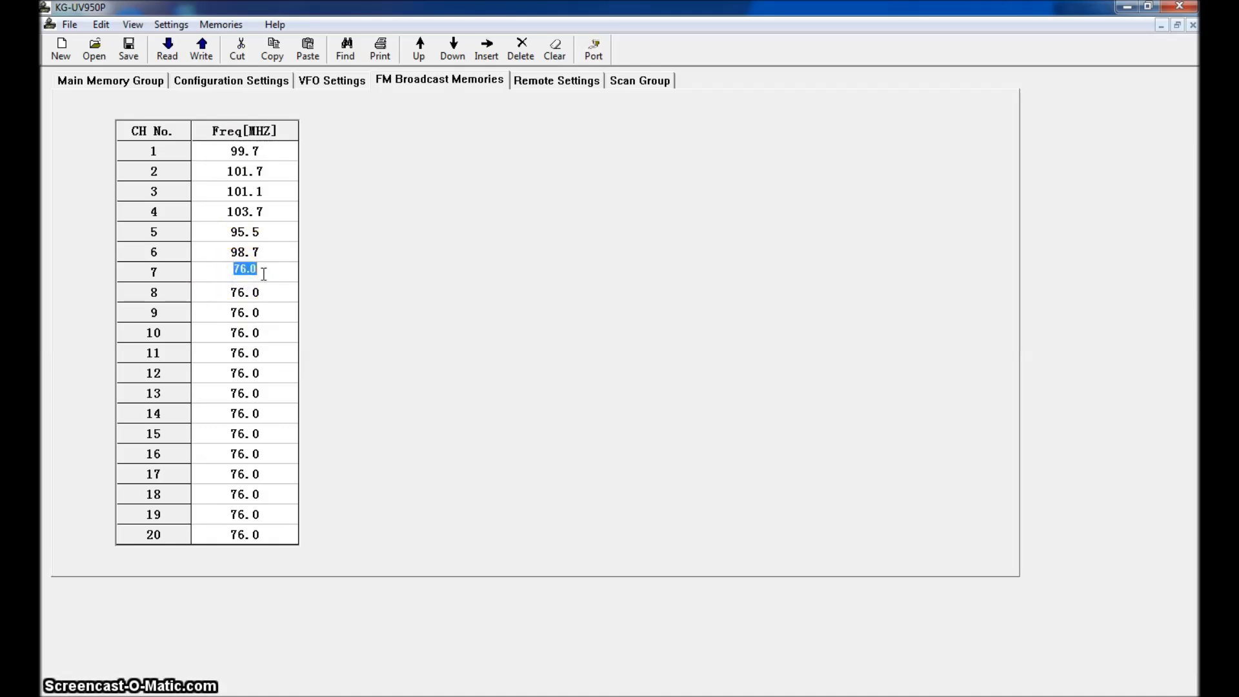
text(100.7)
double_click(247, 293)
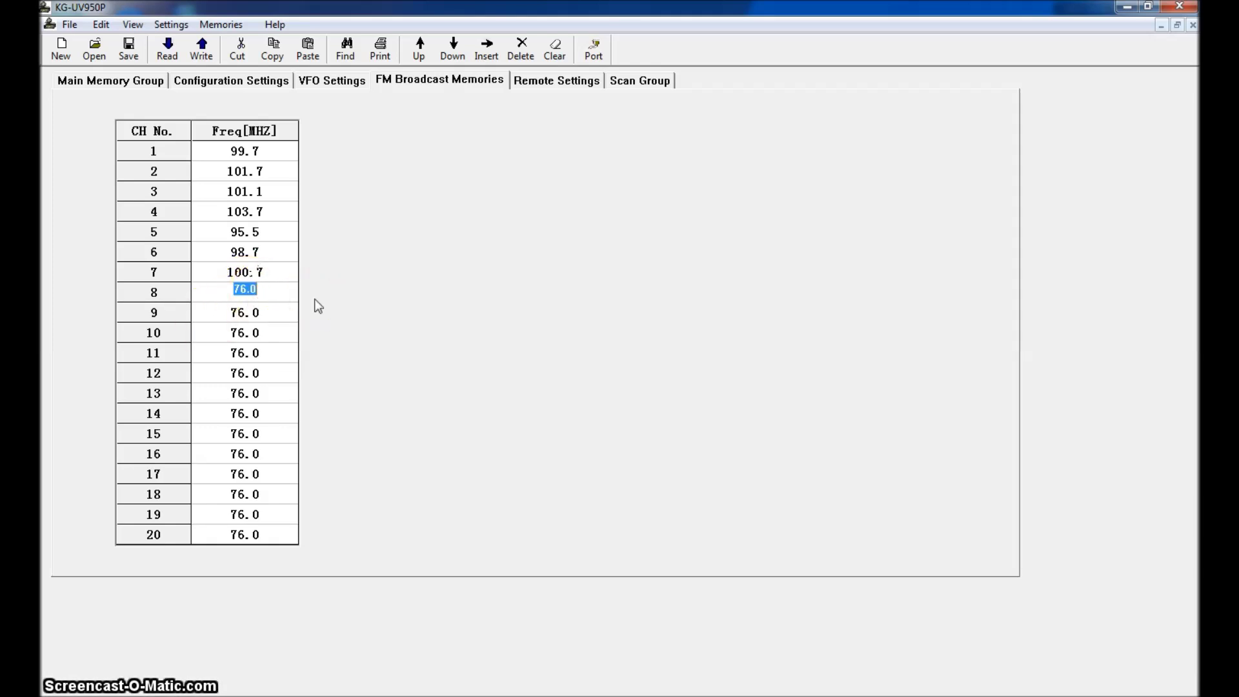
text(96.5)
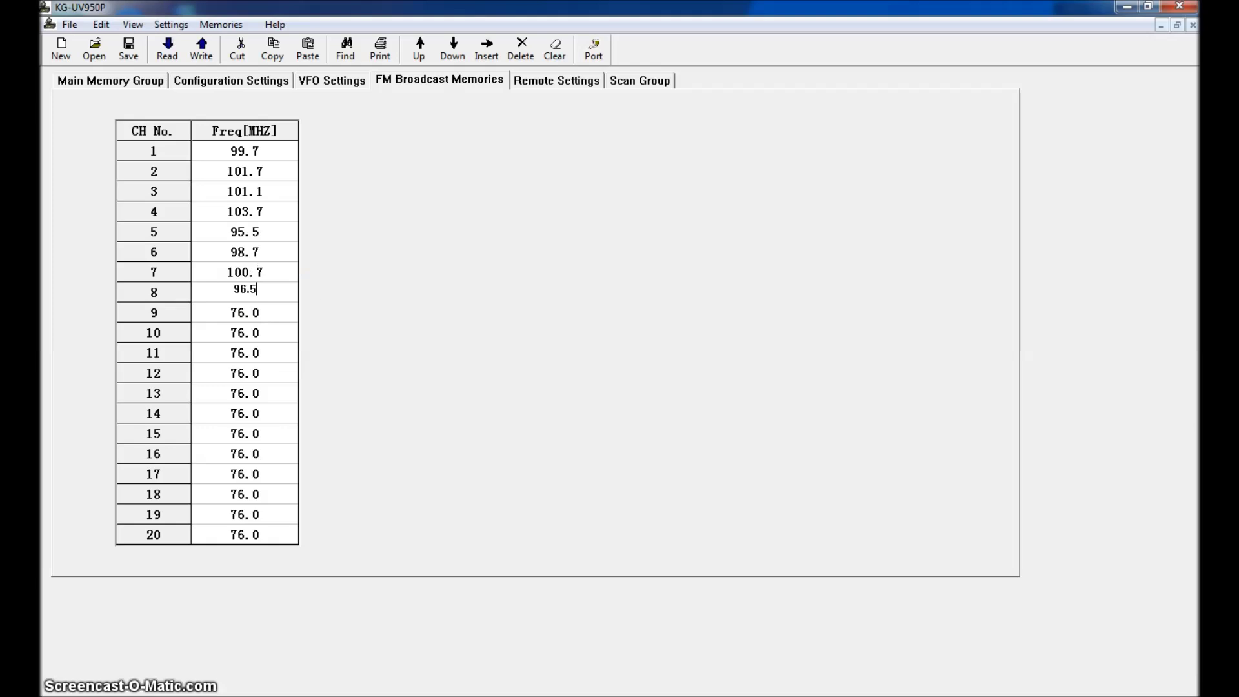
double_click(251, 316)
double_click(253, 257)
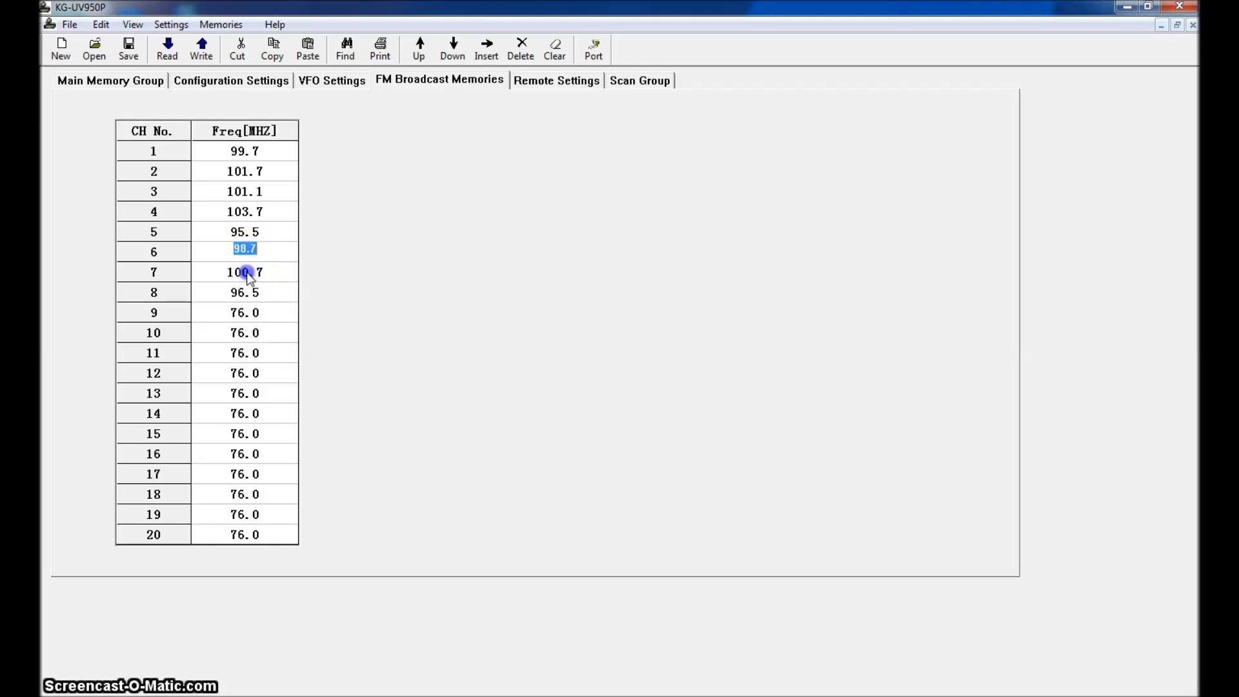
double_click(245, 232)
double_click(247, 210)
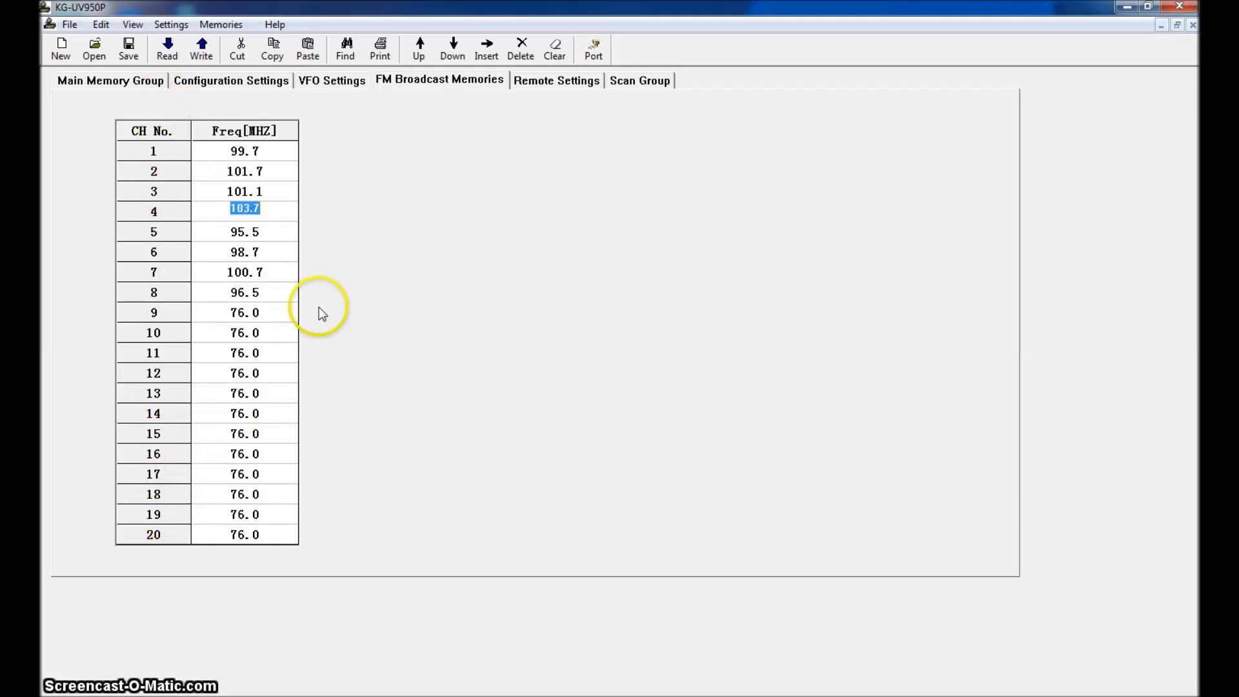
View the remote settings and return to the main memory group.
click(559, 80)
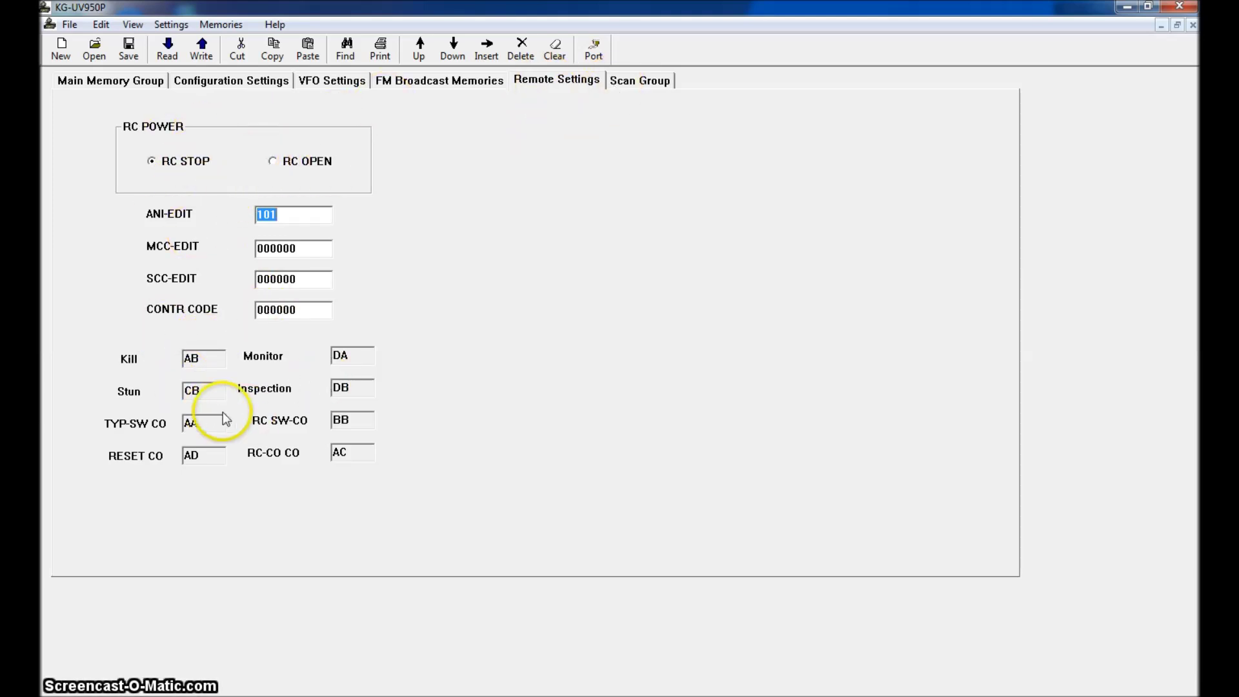
click(126, 83)
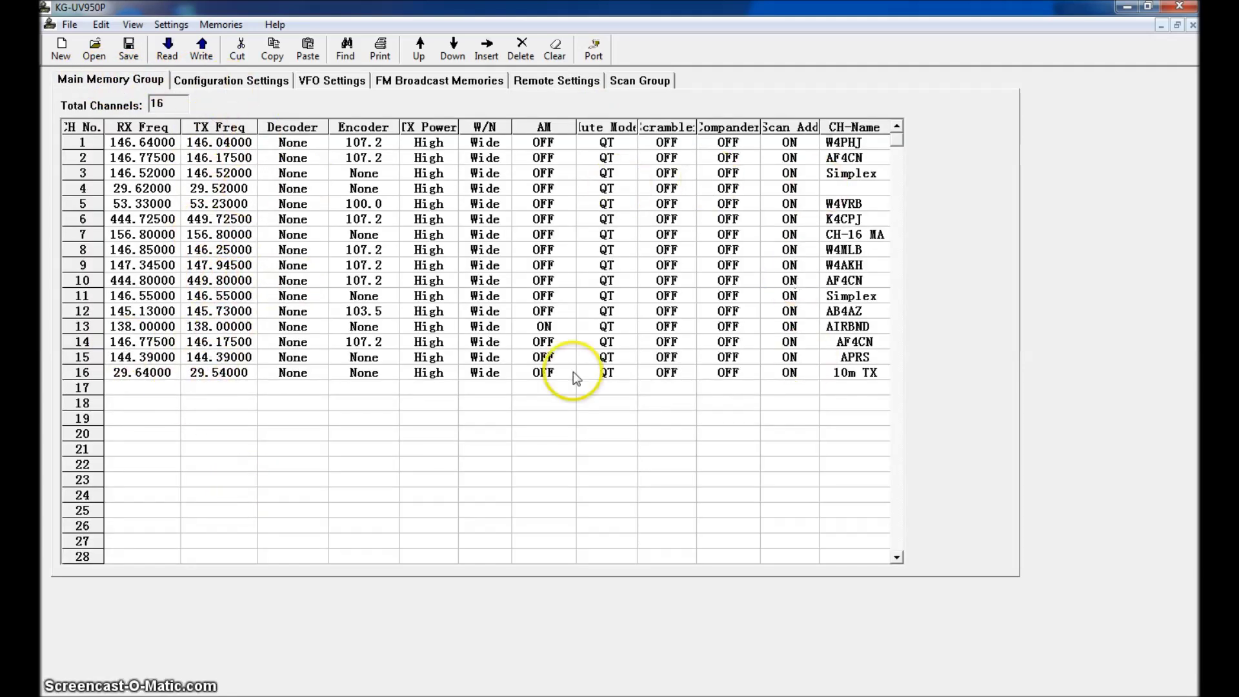
Save the programming data over the existing file "wouxun frequency list.kg" in Documents.
click(129, 52)
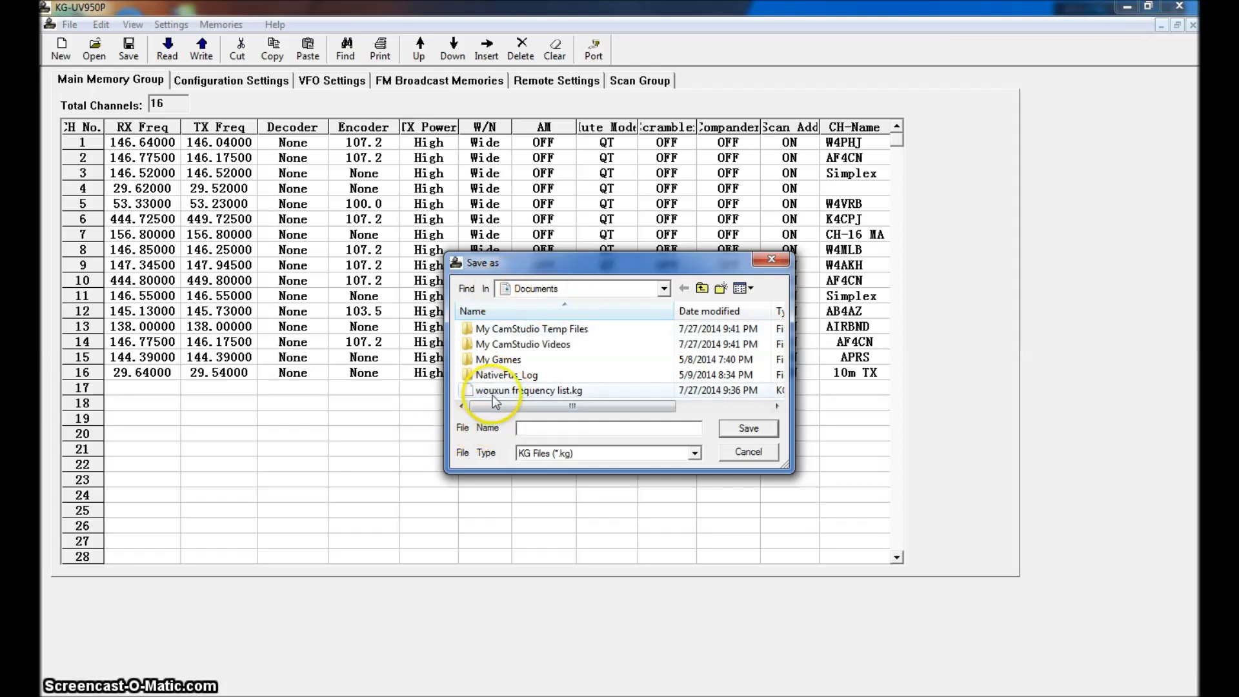
click(528, 392)
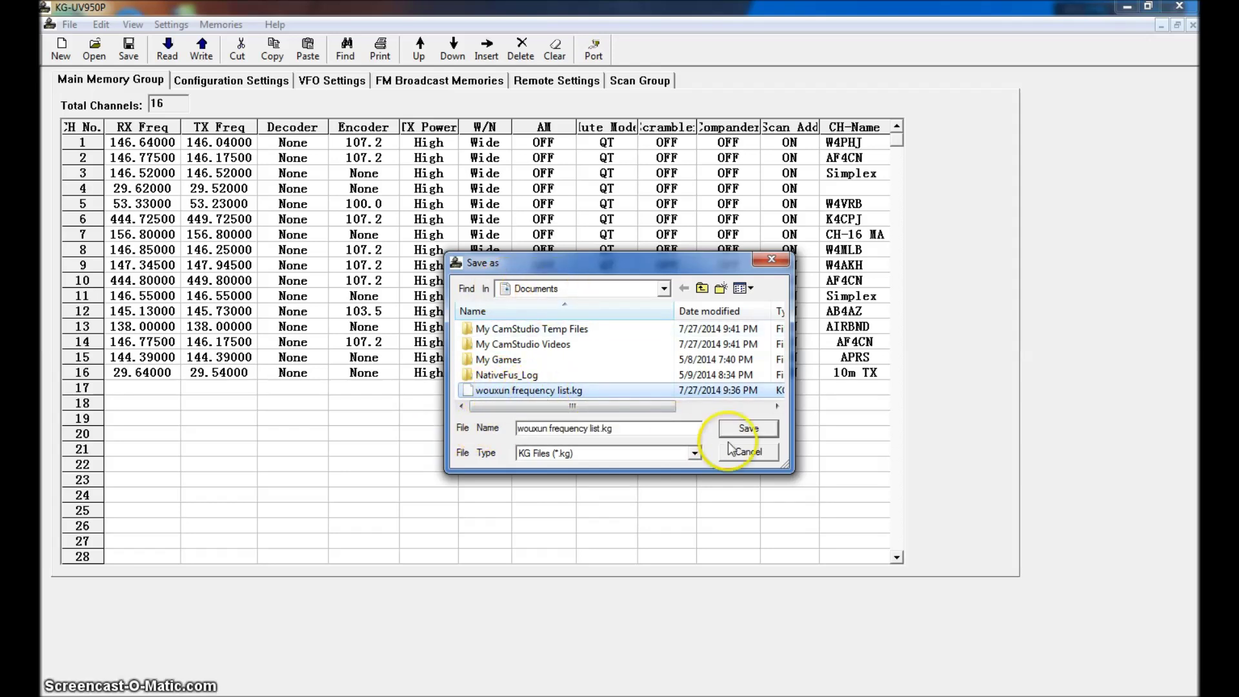
click(749, 430)
click(663, 372)
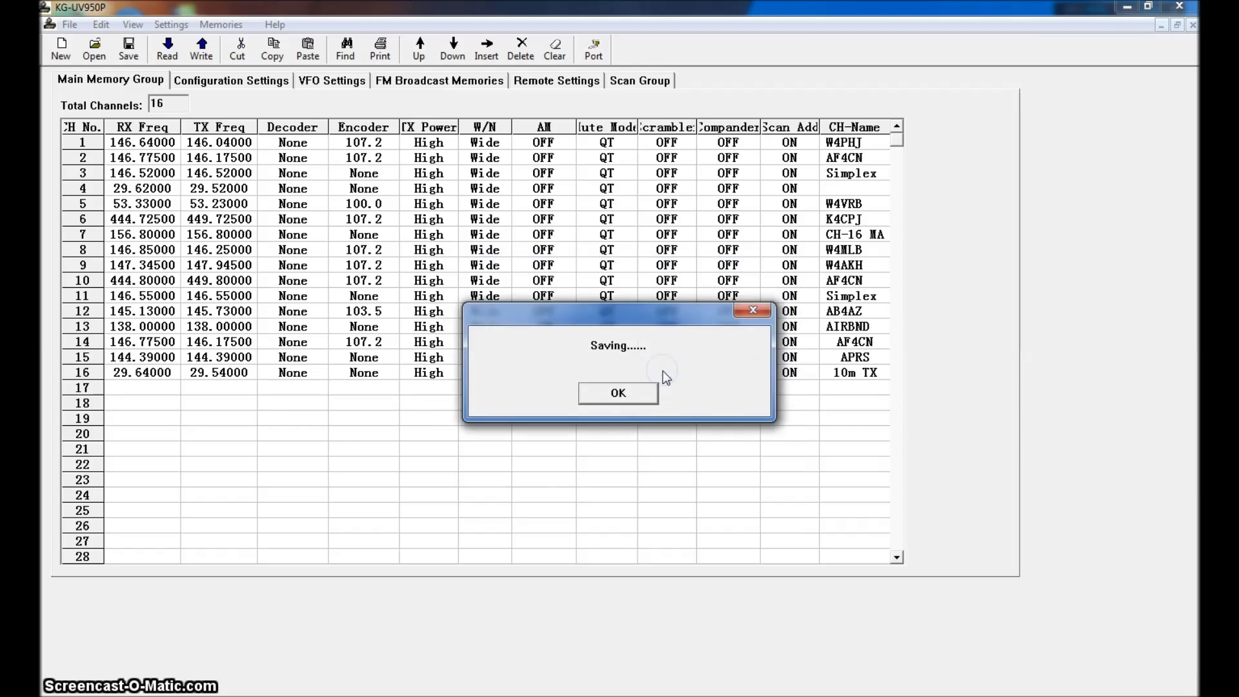
click(627, 395)
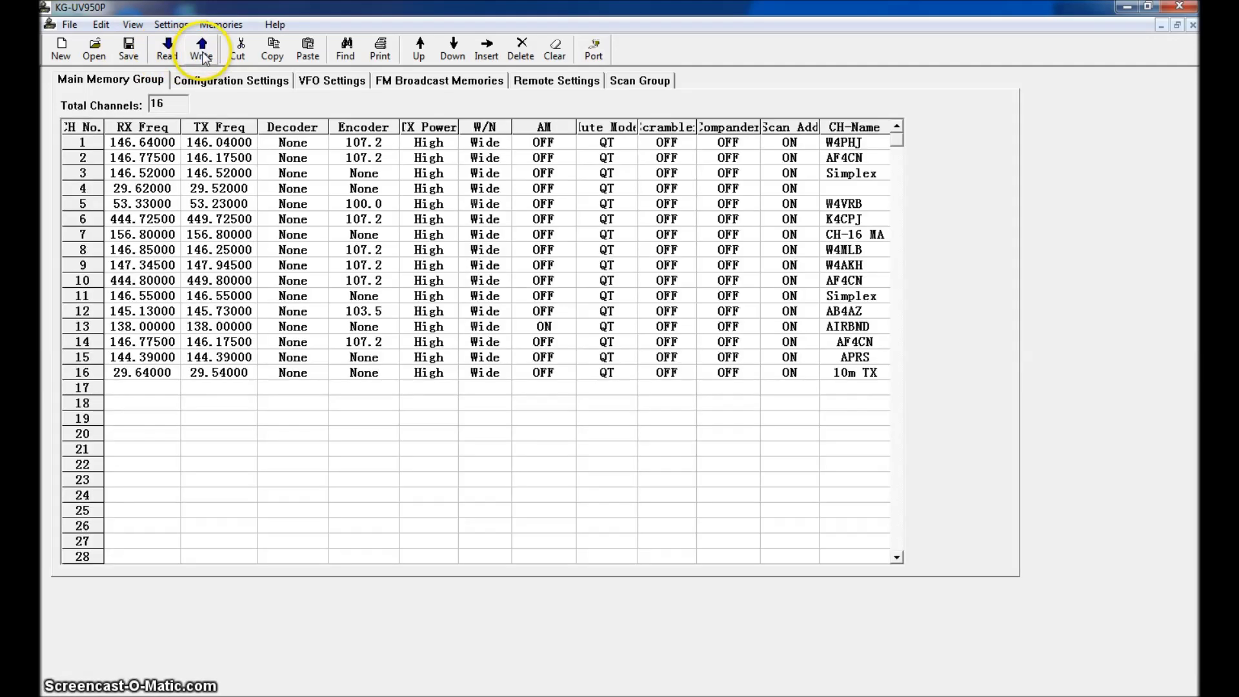
Write the programmed channels and settings to the radio and restore the program window to its smaller size.
click(1149, 7)
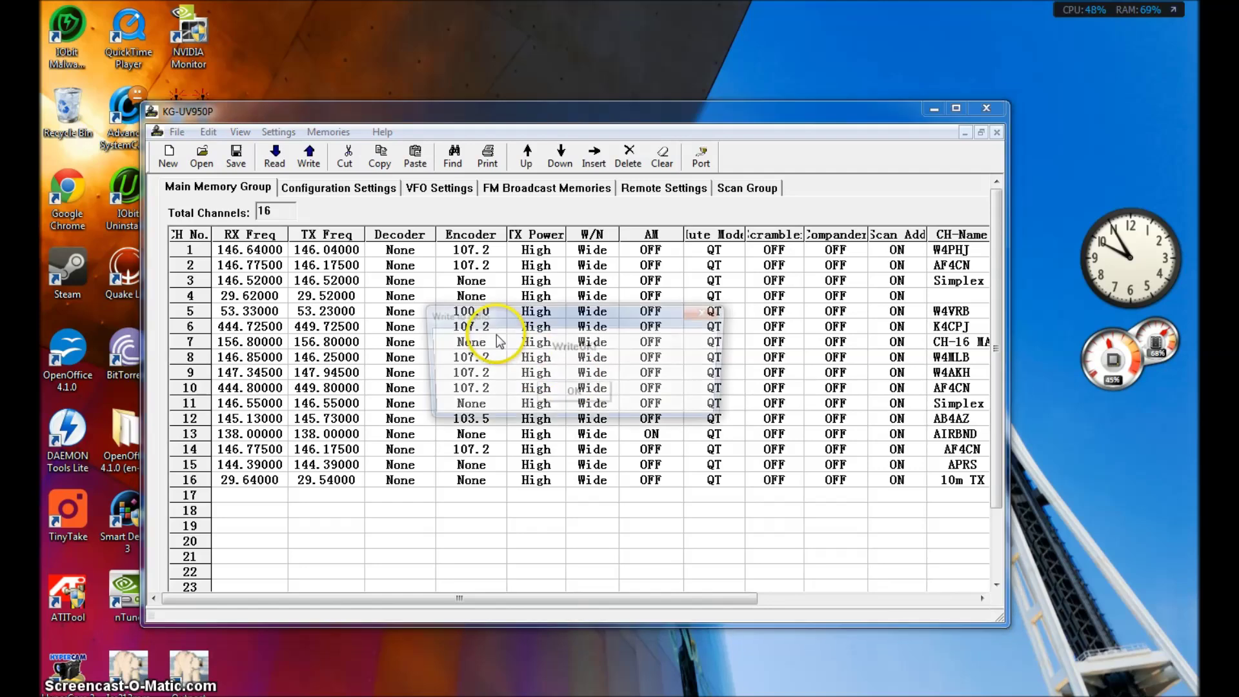
click(570, 396)
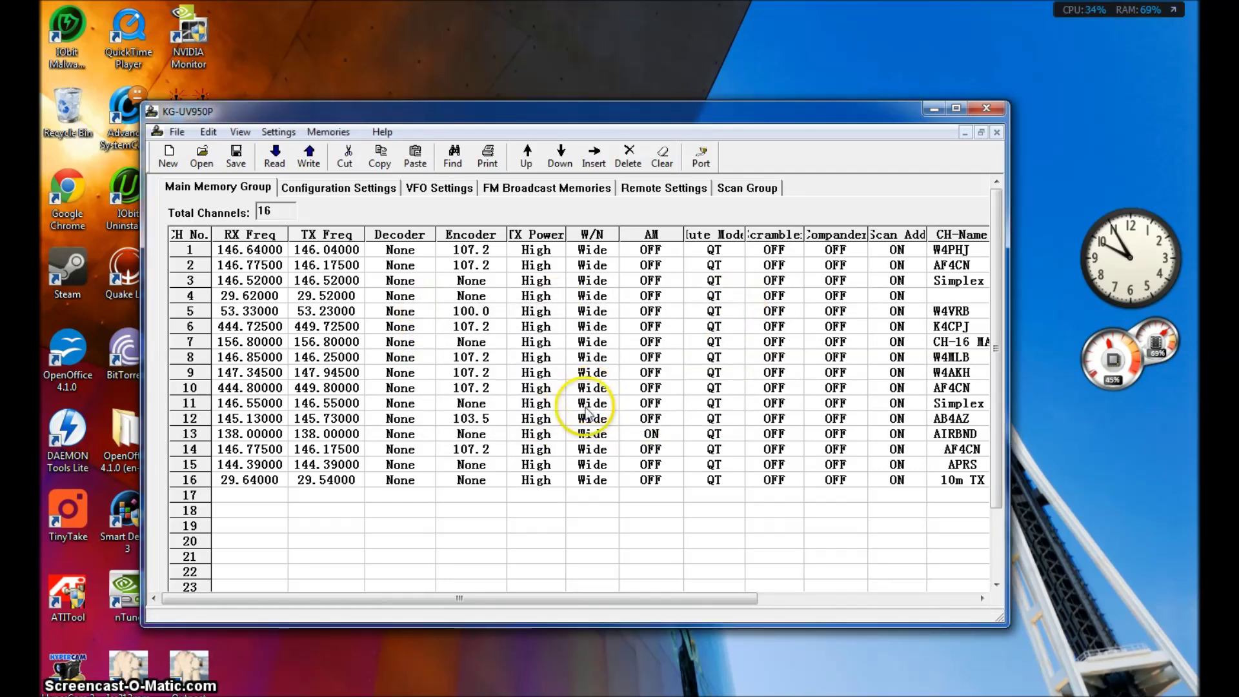